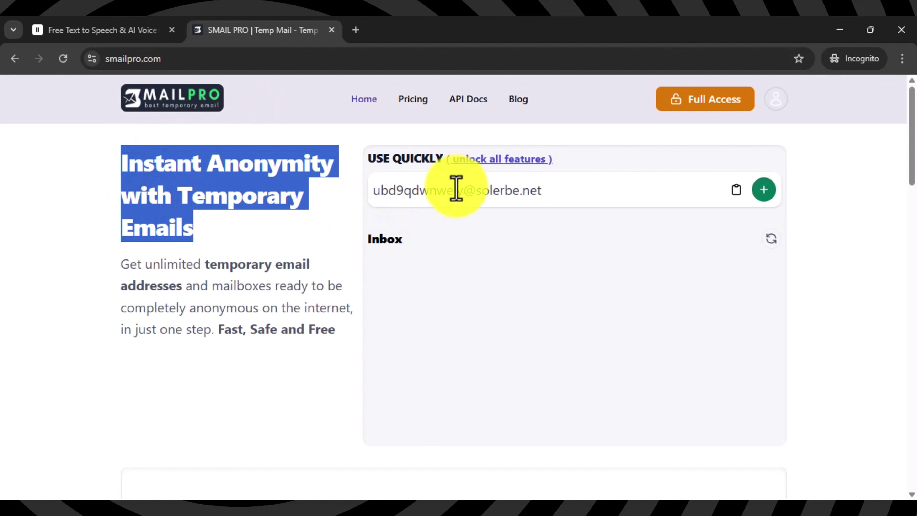
Unlock all temporary email features and copy the generated temporary Gmail address.
left_click(489, 161)
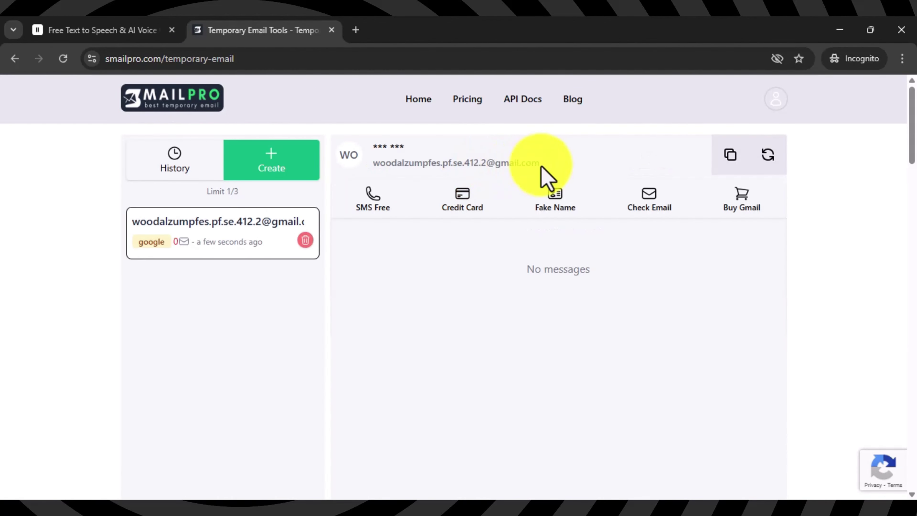
left_click_drag(540, 163, 391, 166)
right_click(392, 166)
left_click(416, 177)
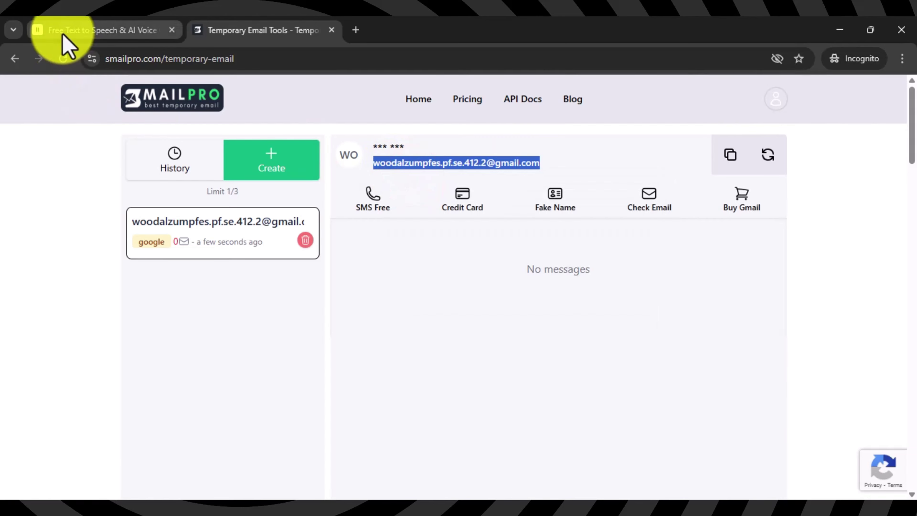
Go to the ElevenLabs sign-up page and paste the temporary email address into the account's email field.
left_click(72, 31)
left_click(854, 97)
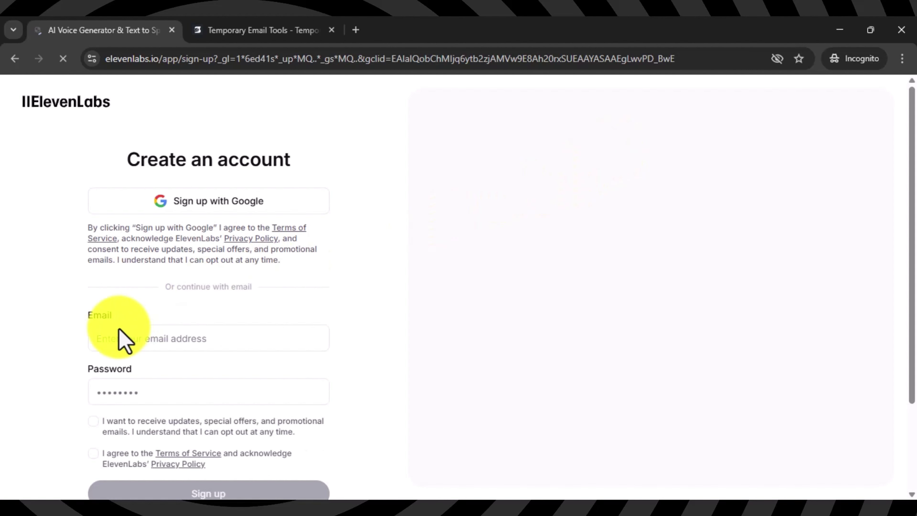
left_click(112, 334)
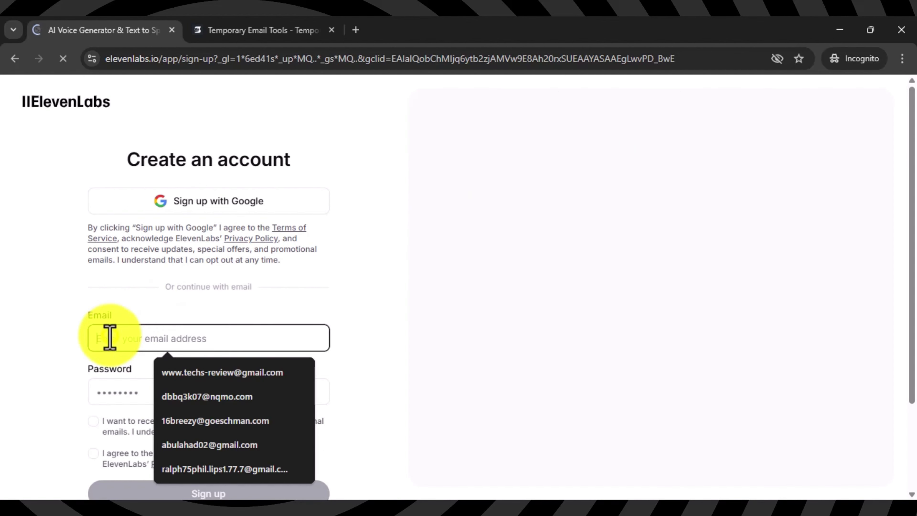
right_click(110, 337)
left_click(139, 182)
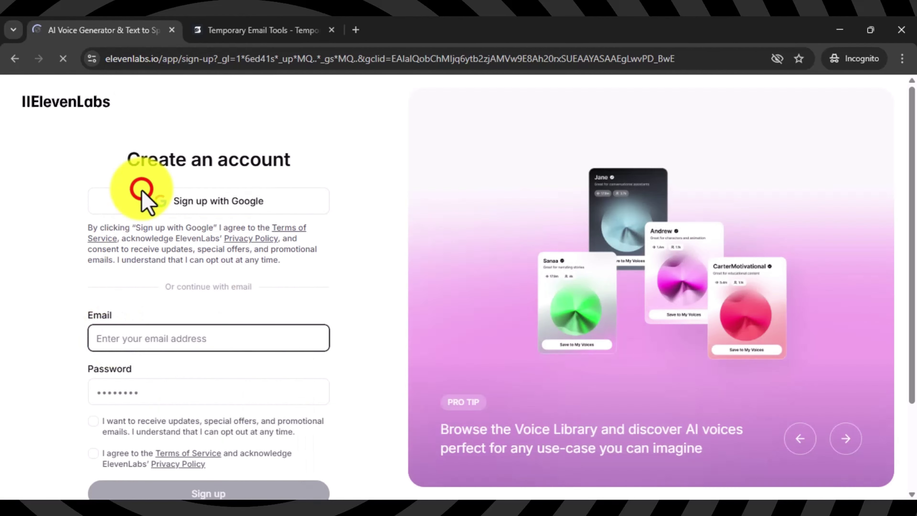
Enter the account password, agree to the Terms of Service without opting into promotional emails, and submit the sign-up.
left_click(120, 392)
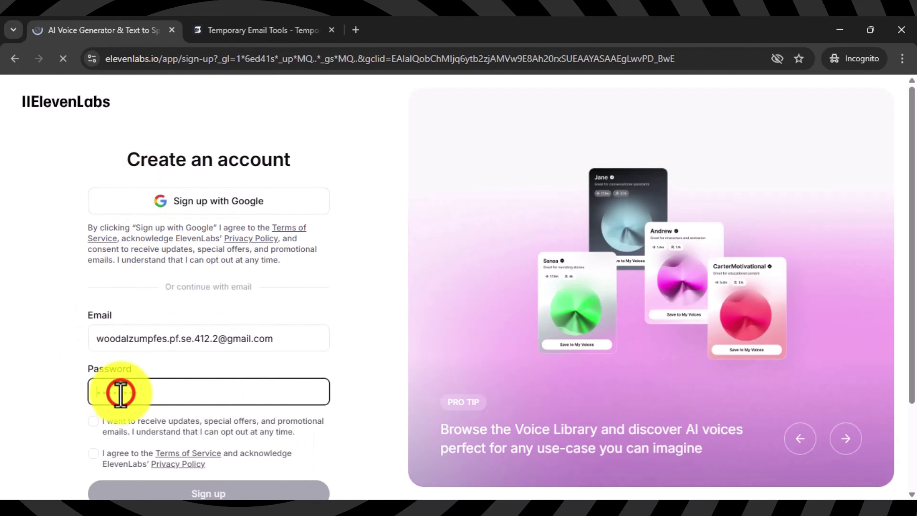
type("•")
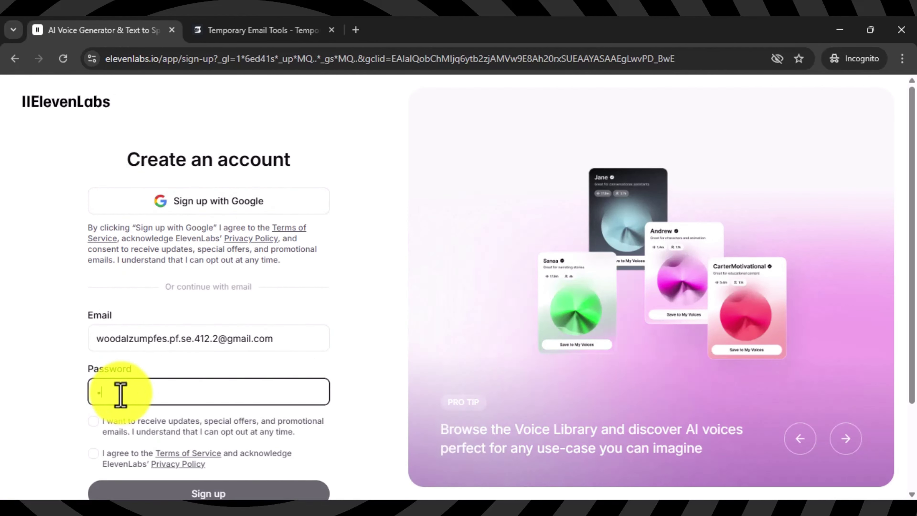
type("••")
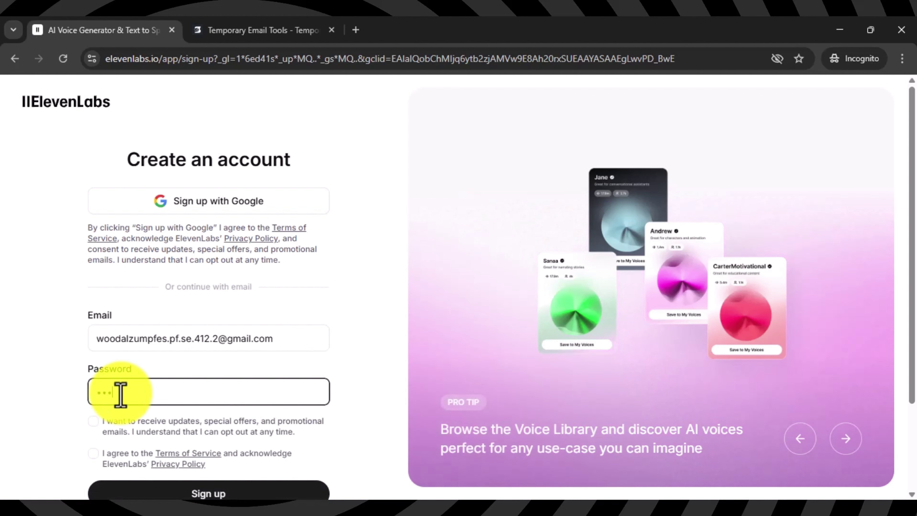
type("••••••")
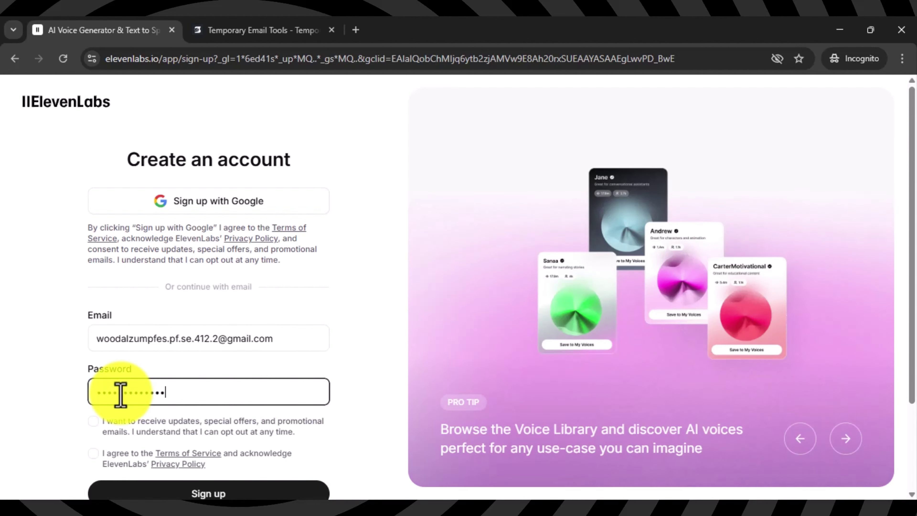
scroll(88, 374, "down", 2)
left_click(93, 385)
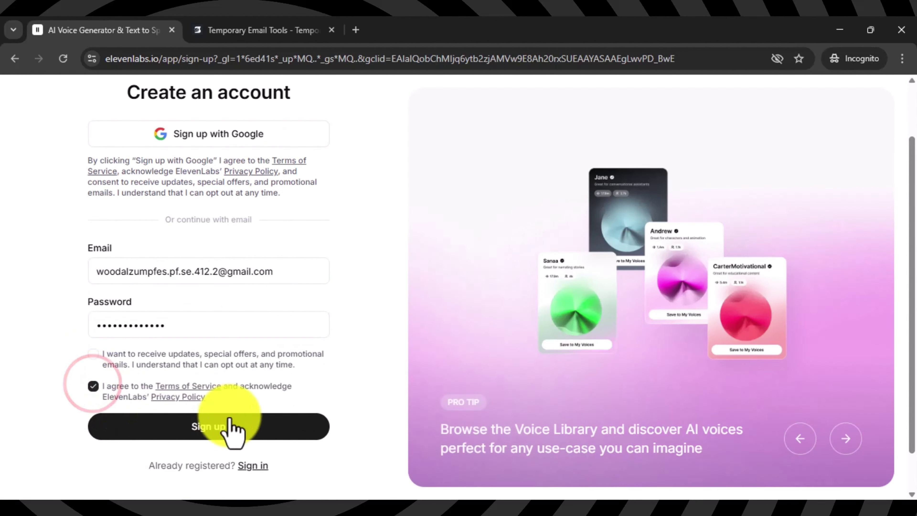
left_click(197, 424)
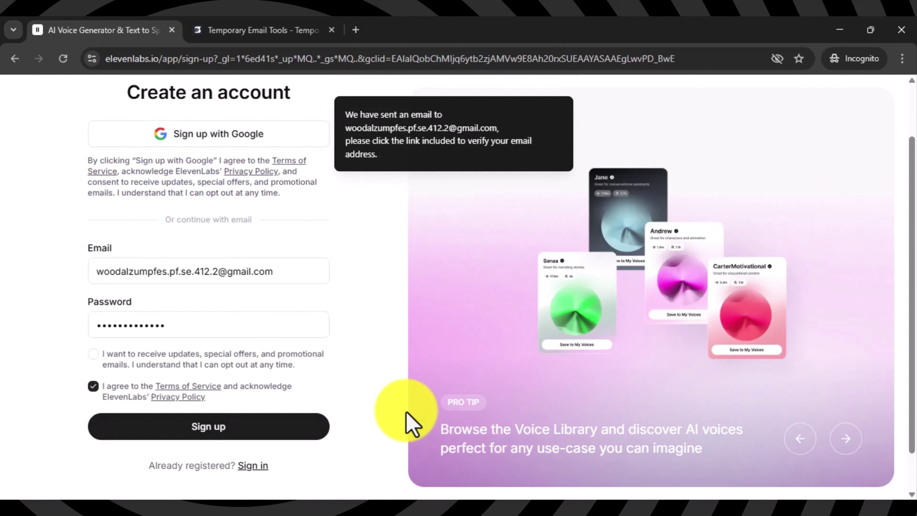
Open the ElevenLabs verification message in the temporary inbox and verify the email address.
left_click(294, 31)
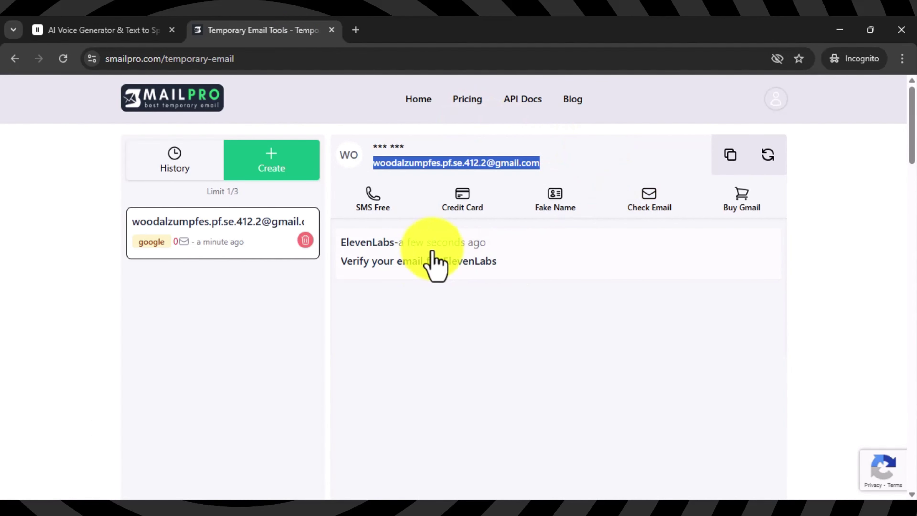
left_click(444, 253)
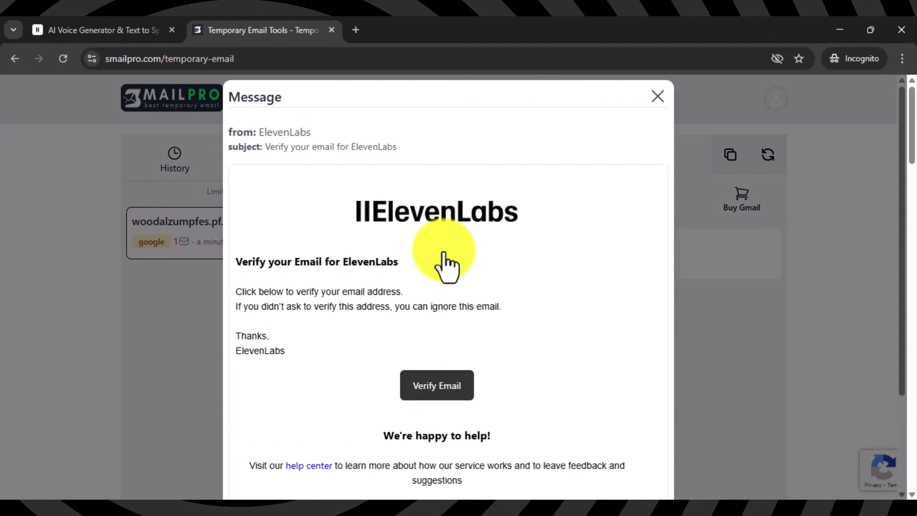
left_click(442, 384)
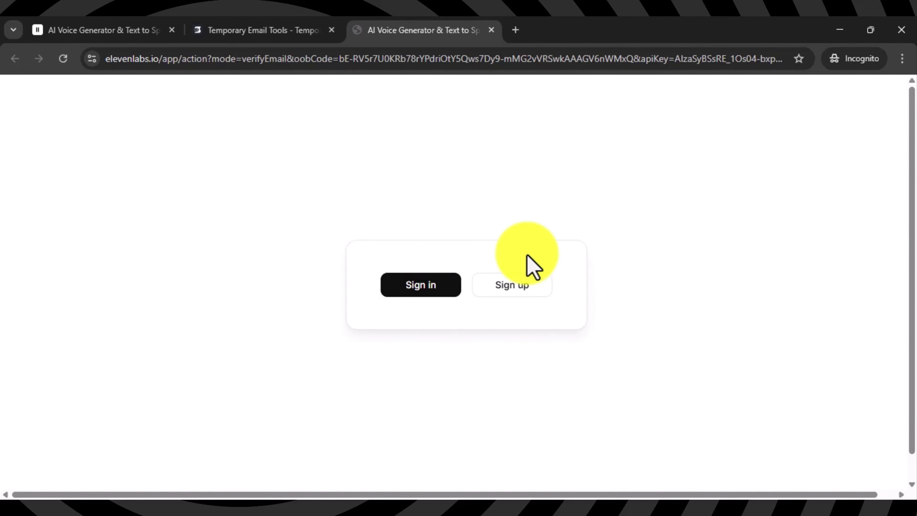
Sign in to ElevenLabs with the temporary email address and the account password.
left_click(418, 285)
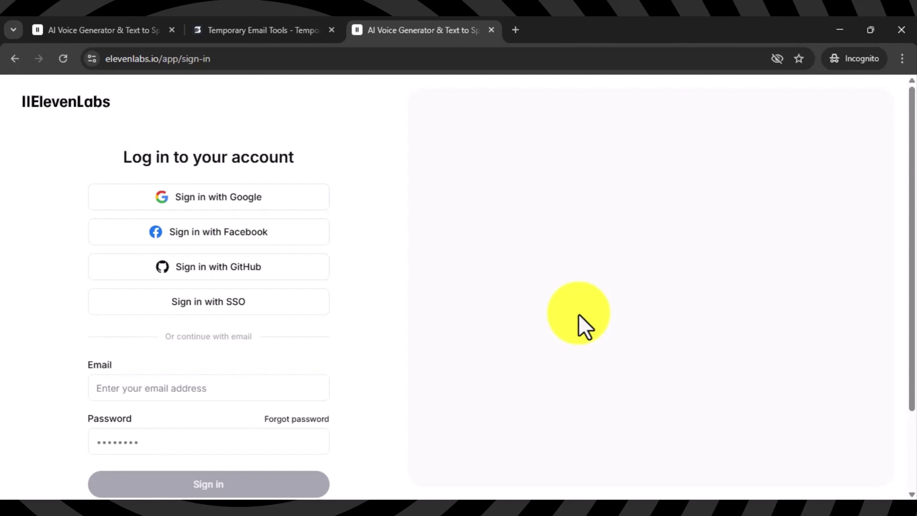
right_click(154, 385)
left_click(190, 236)
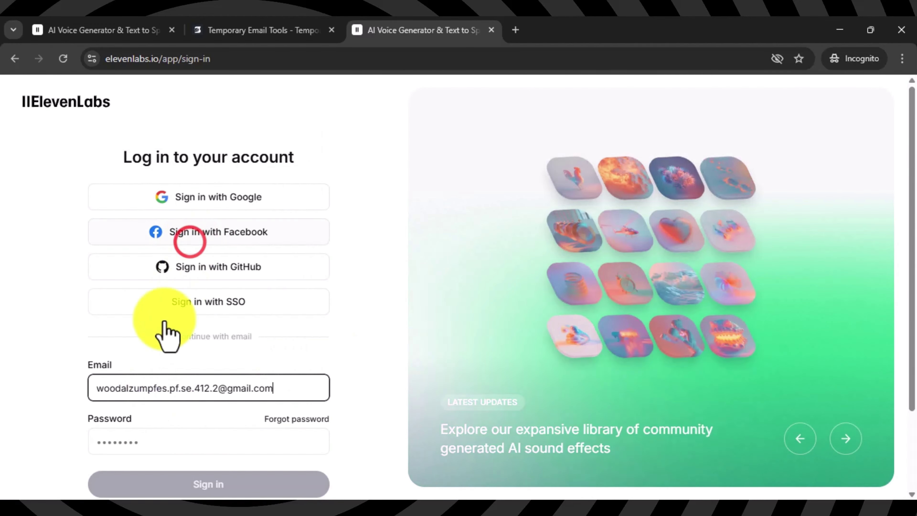
left_click(123, 437)
type("•••")
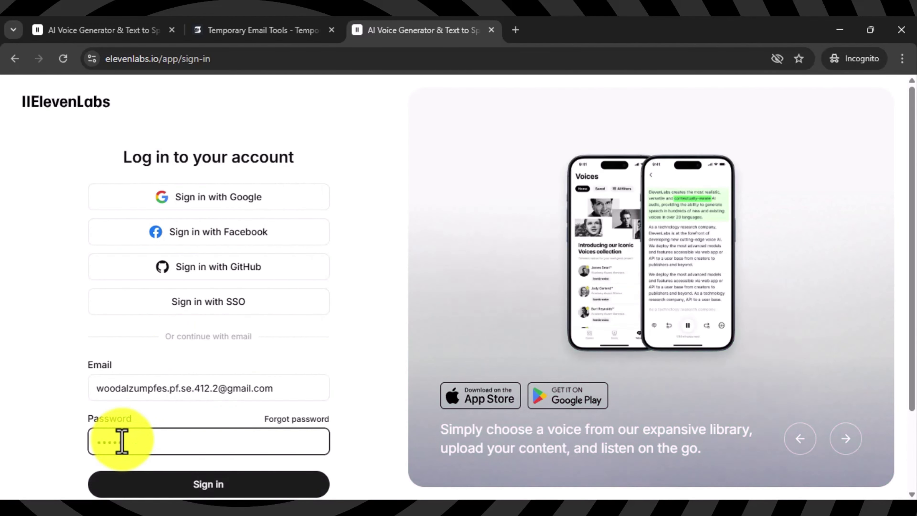
type("••••••••••")
left_click(204, 484)
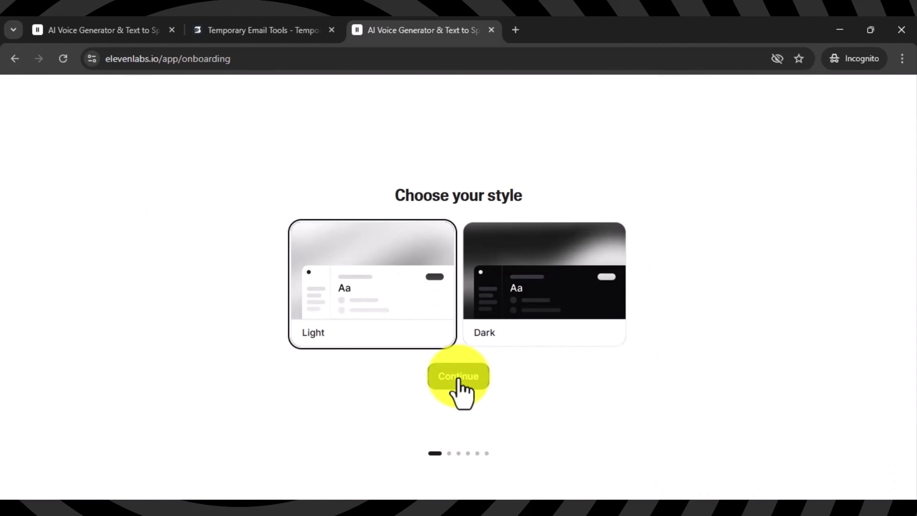
Keep the Light style, then submit the profile name Elevenlabsai and a date of birth.
left_click(458, 380)
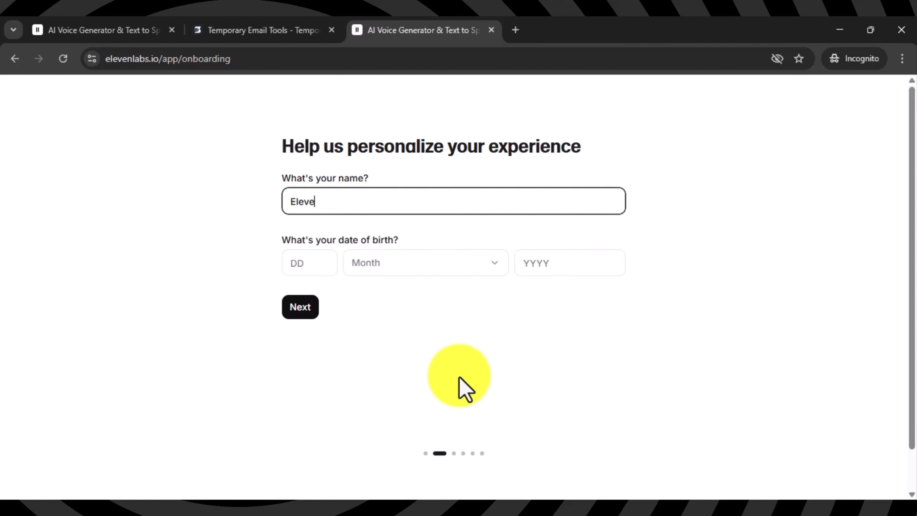
type("Elevenlabsai")
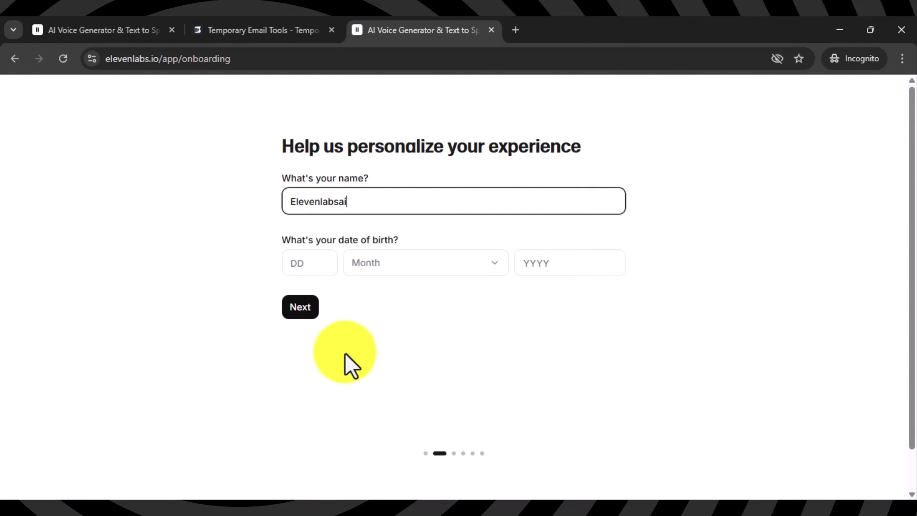
left_click(299, 267)
type("1")
left_click(382, 263)
left_click(386, 293)
left_click(536, 264)
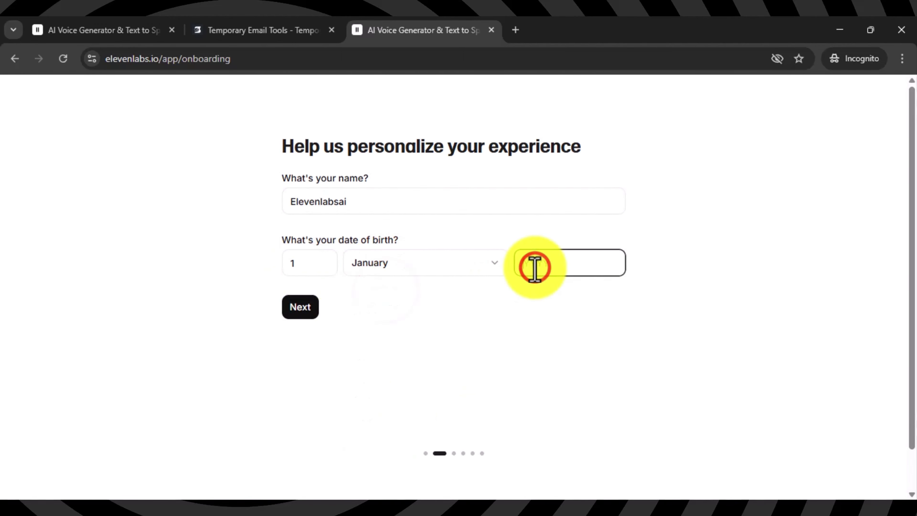
type("2000")
left_click(301, 306)
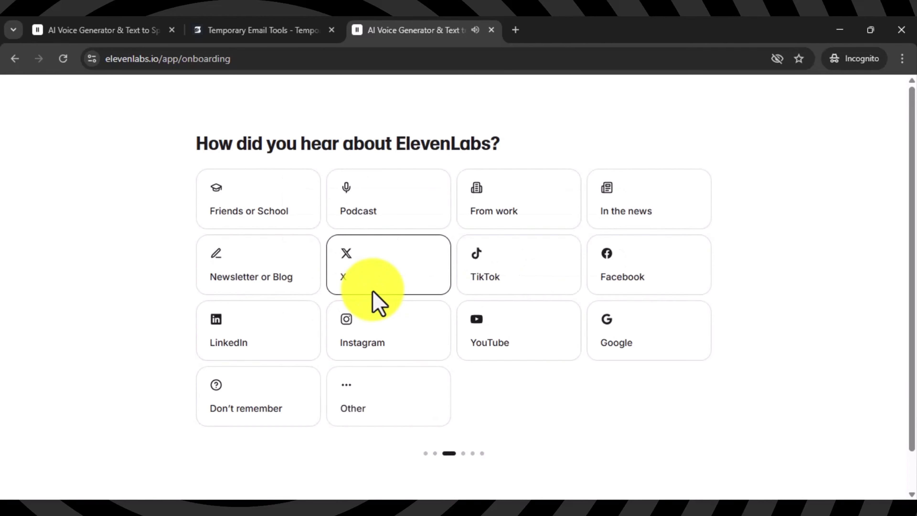
Complete the onboarding questions with Facebook as referral source, Marketer as role and Dubbing as intended use.
left_click(625, 266)
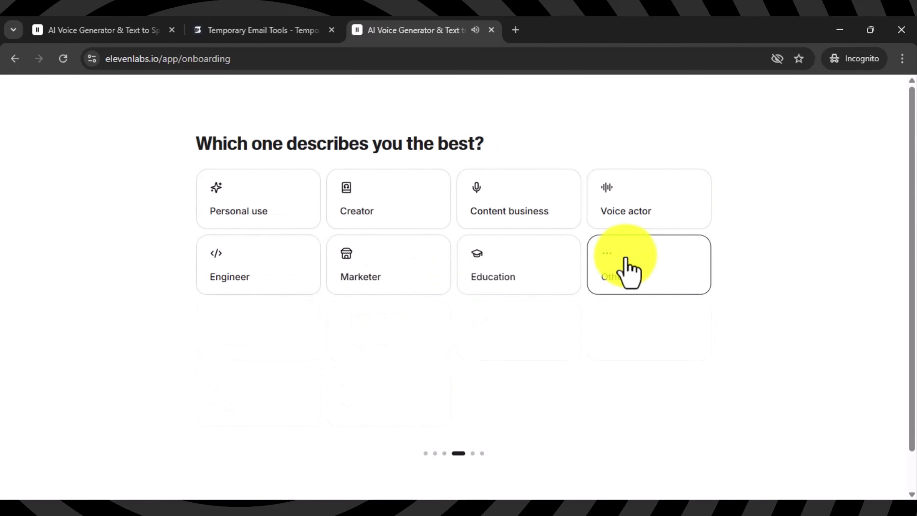
left_click(406, 269)
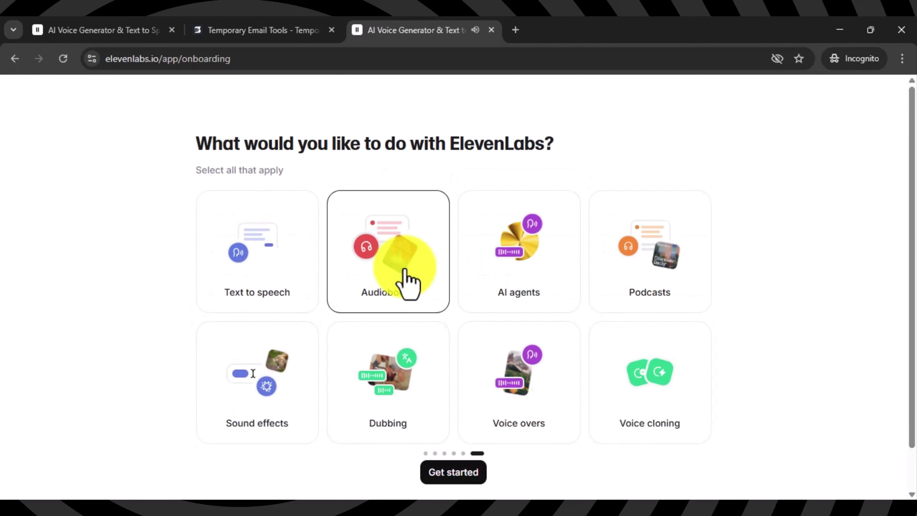
left_click(387, 382)
scroll(740, 280, "down", 2)
left_click(449, 428)
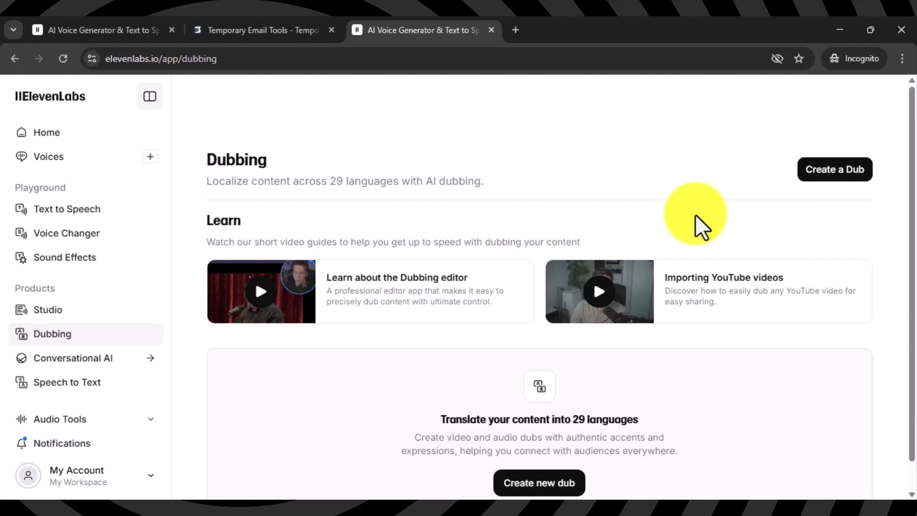
Create a new dub named Movie Clip and upload the Hollywood-amazing-movie-seen video from the Downloads folder as its source.
left_click(836, 173)
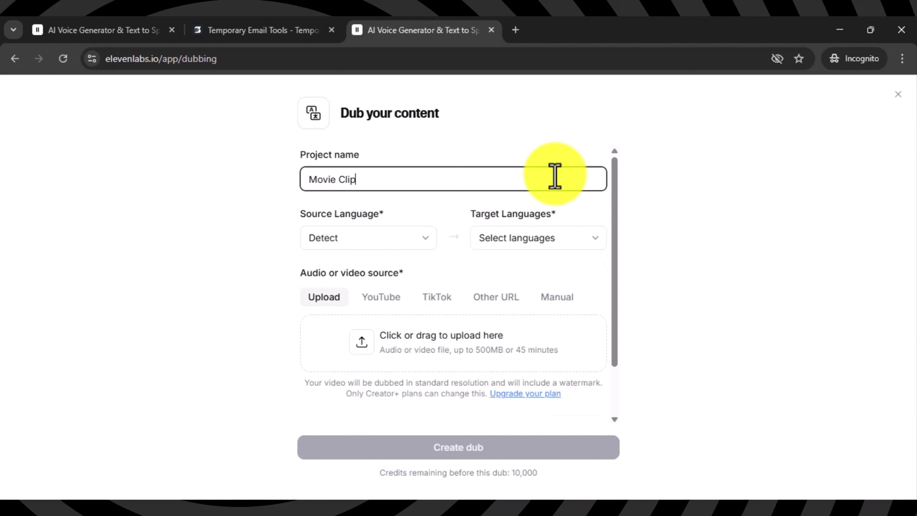
scroll(456, 256, "down", 2)
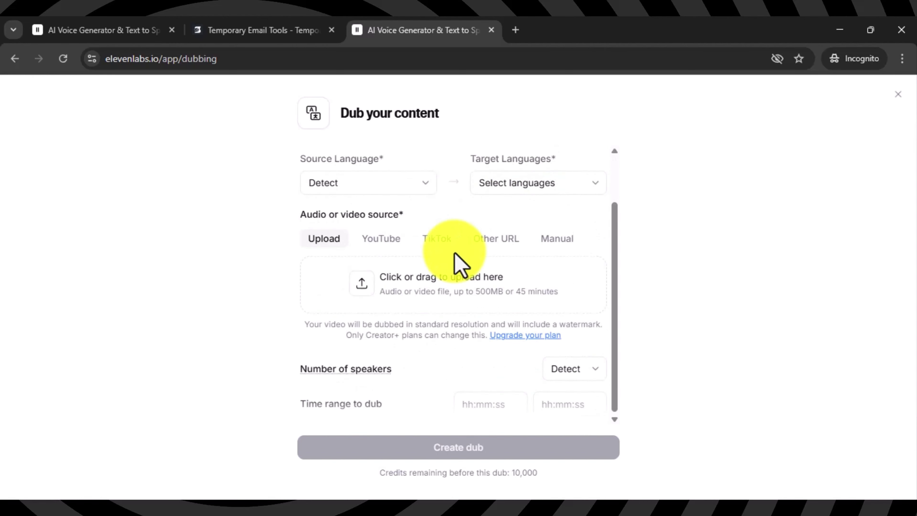
left_click(446, 274)
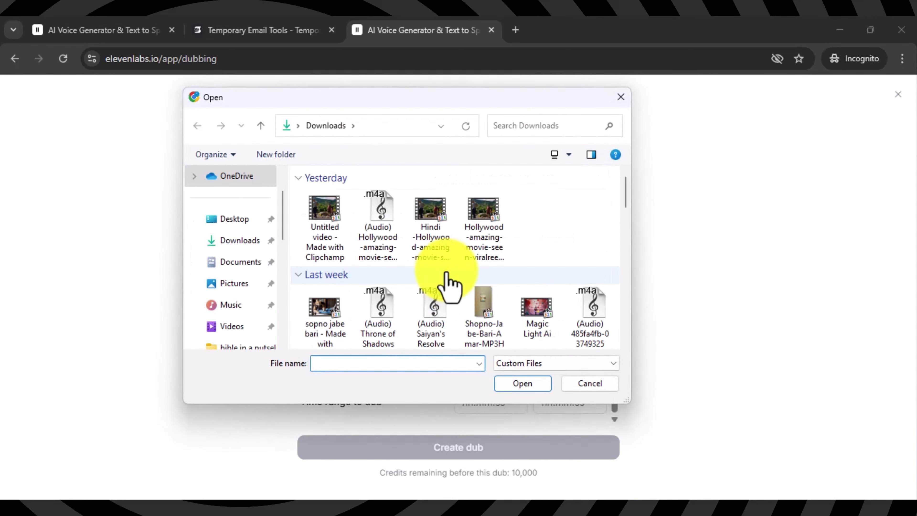
double_click(481, 217)
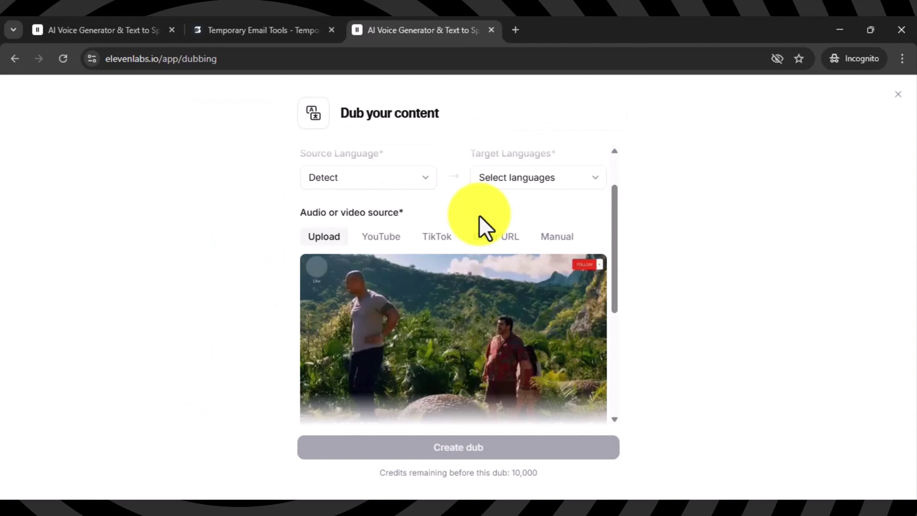
Set the source language of the dub to English.
scroll(484, 228, "up", 2)
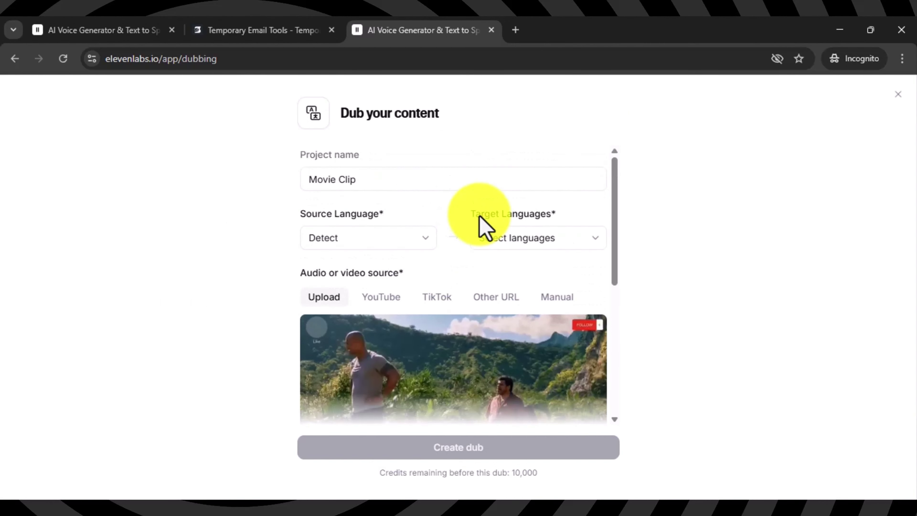
left_click(418, 237)
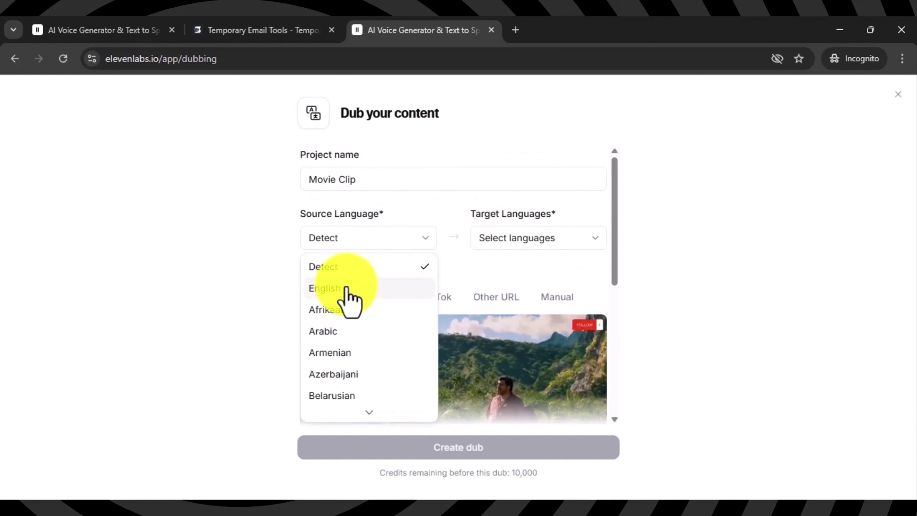
left_click(338, 290)
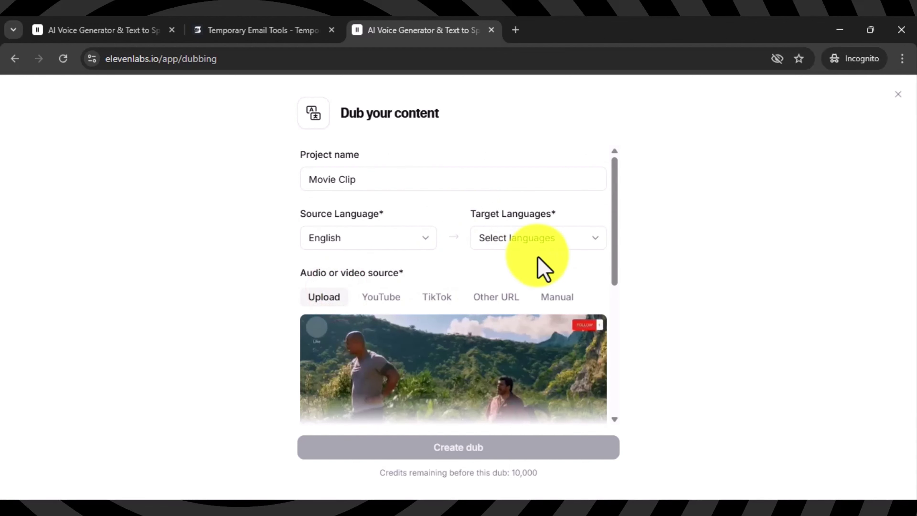
Set the target language of the dub to Hindi.
left_click(538, 239)
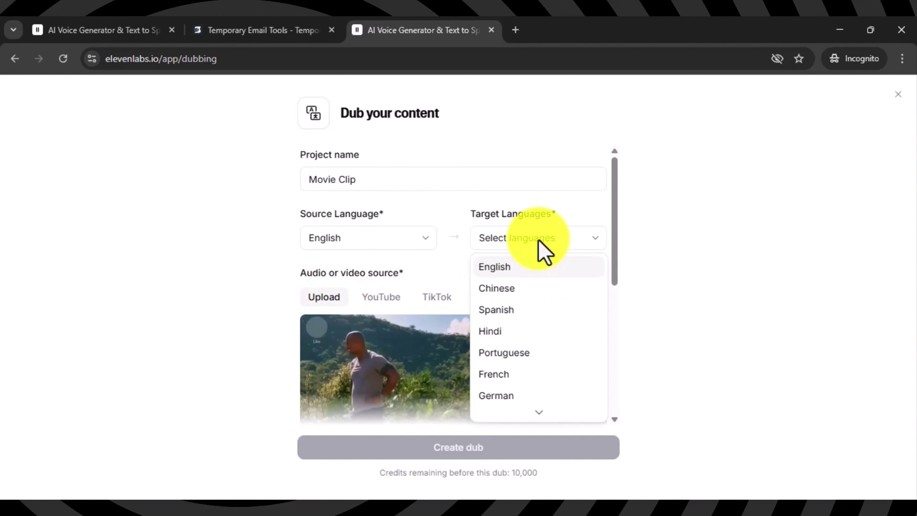
scroll(547, 318, "down", 10)
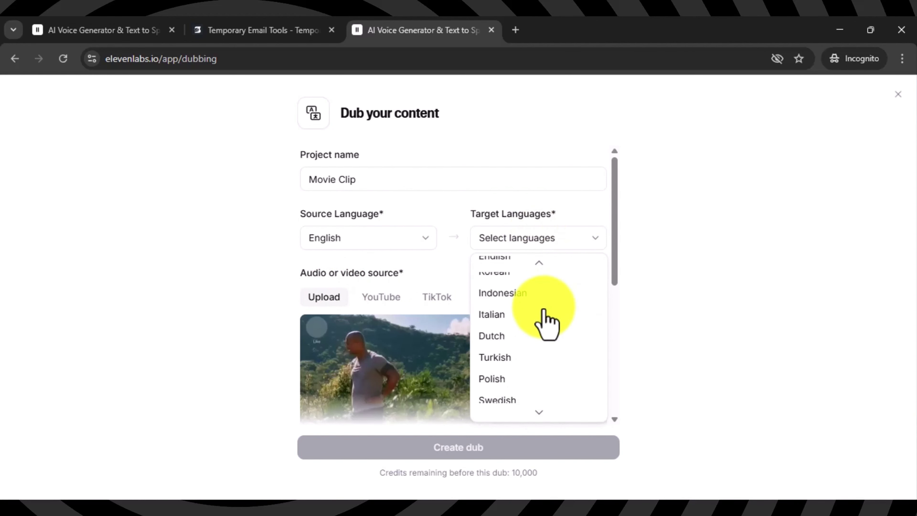
scroll(546, 325, "down", 3)
scroll(547, 325, "up", 8)
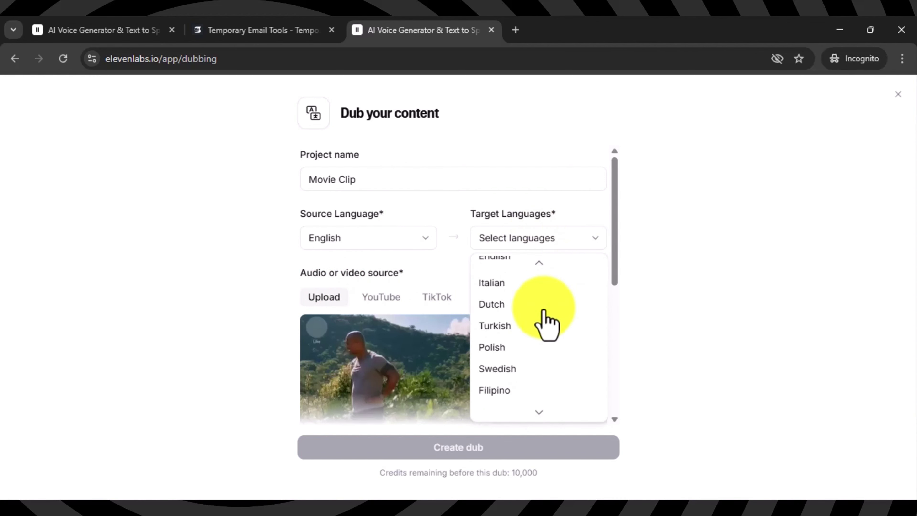
scroll(544, 314, "up", 3)
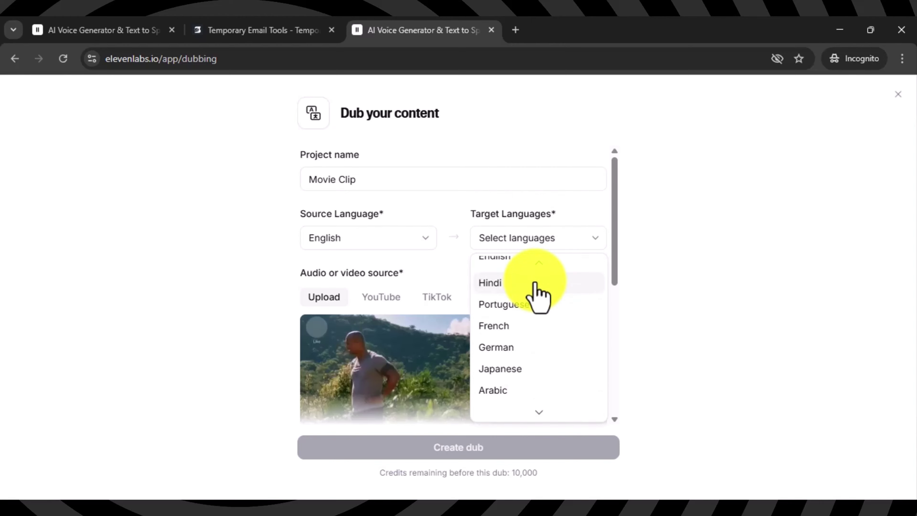
left_click(537, 282)
left_click(457, 267)
Set the number of speakers for the dub to 3.
scroll(503, 284, "down", 5)
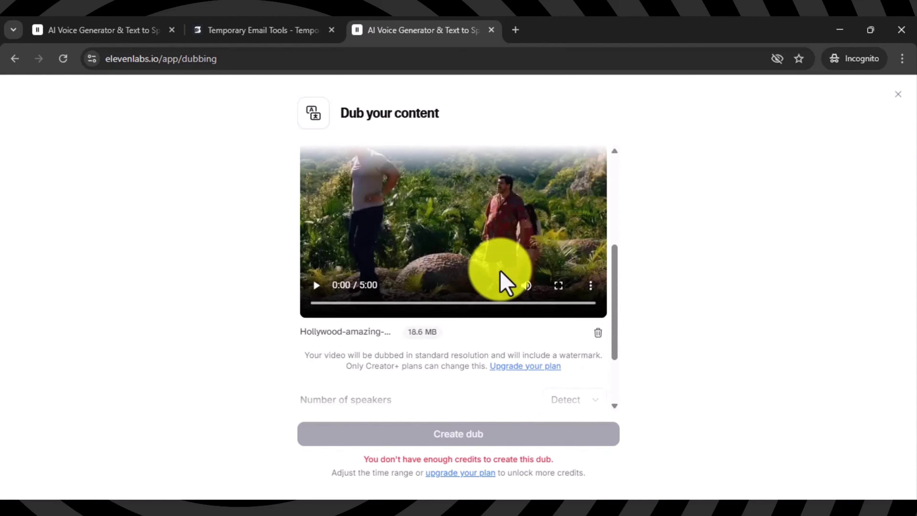
left_click(587, 324)
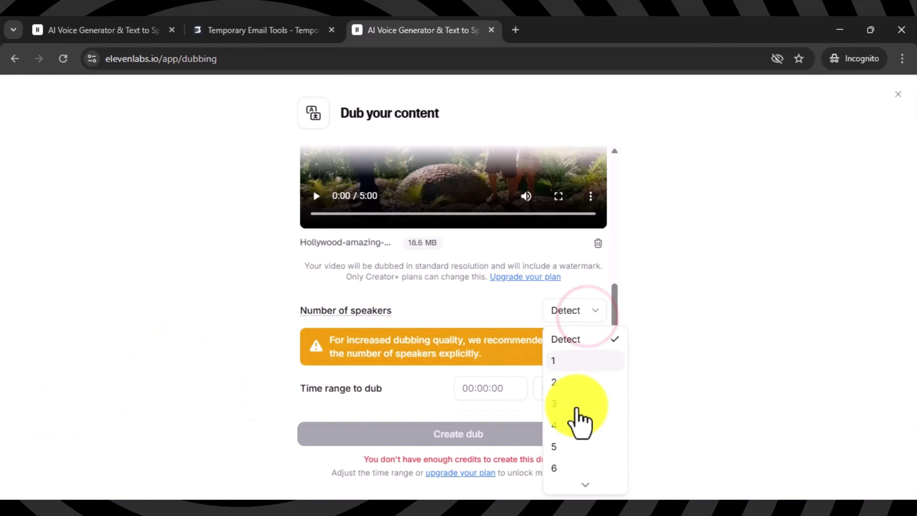
left_click(575, 404)
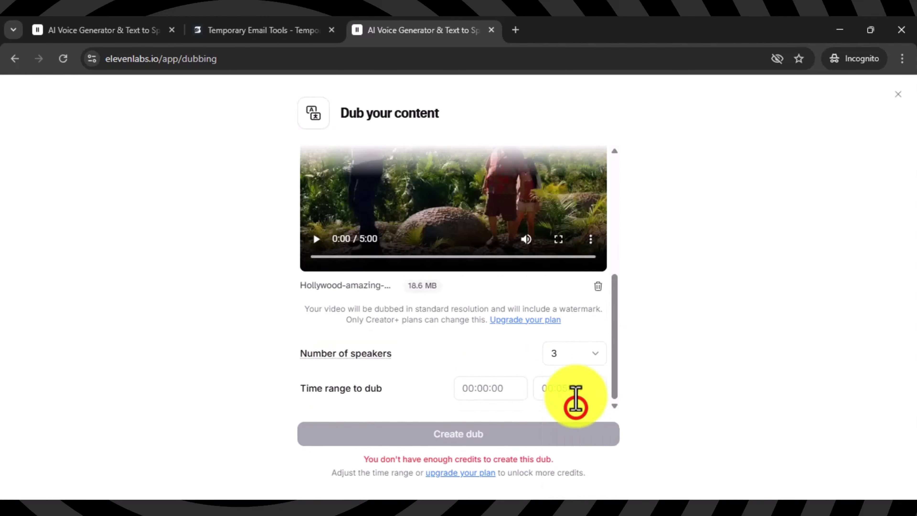
left_click(116, 435)
Limit the time range to dub to 00:00:01 through 00:03:00 and check the credit cost.
left_click_drag(360, 459, 554, 459)
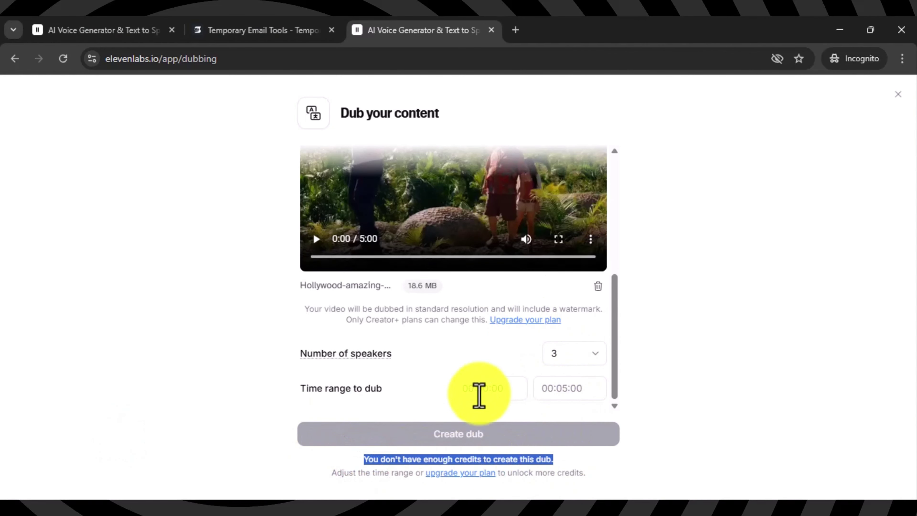
left_click(494, 388)
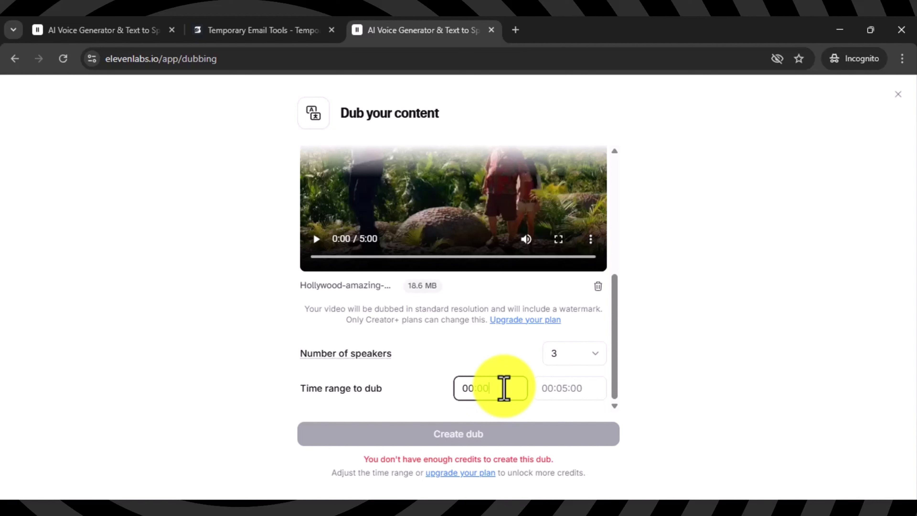
left_click(549, 393)
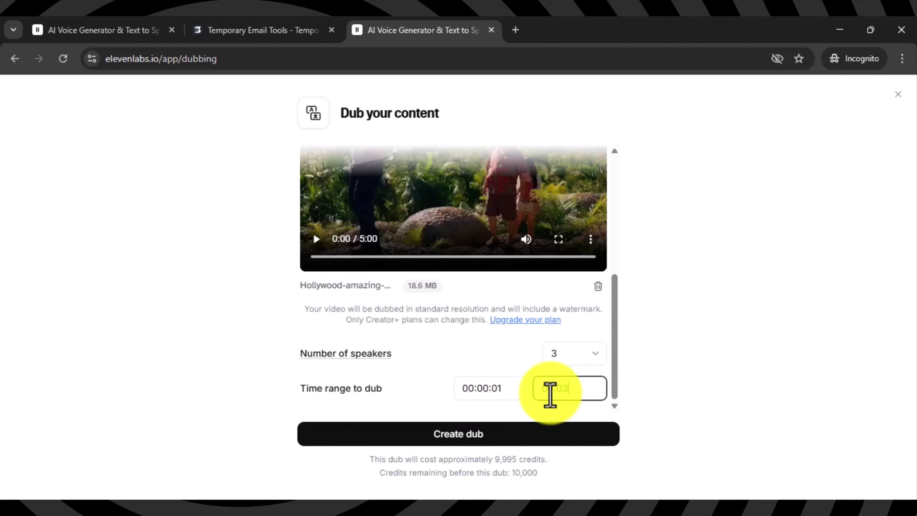
type("00:03:00")
left_click_drag(492, 461, 526, 459)
Extend the end of the time range to 00:05:00 and create the dub.
left_click(565, 390)
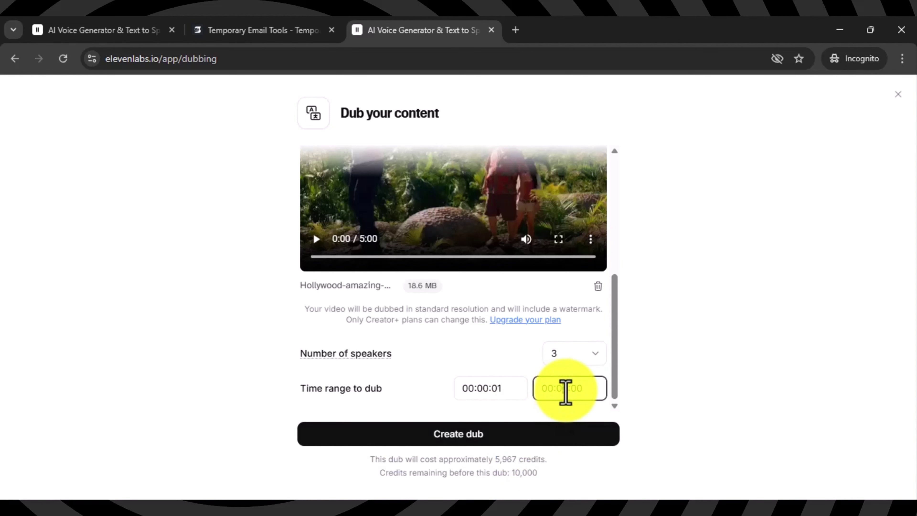
mouse_move(493, 459)
left_mouse_down()
mouse_move(517, 459)
mouse_move(495, 464)
left_mouse_up()
left_click(566, 390)
key("BackSpace")
type("5")
left_click(545, 412)
scroll(518, 352, "up", 5)
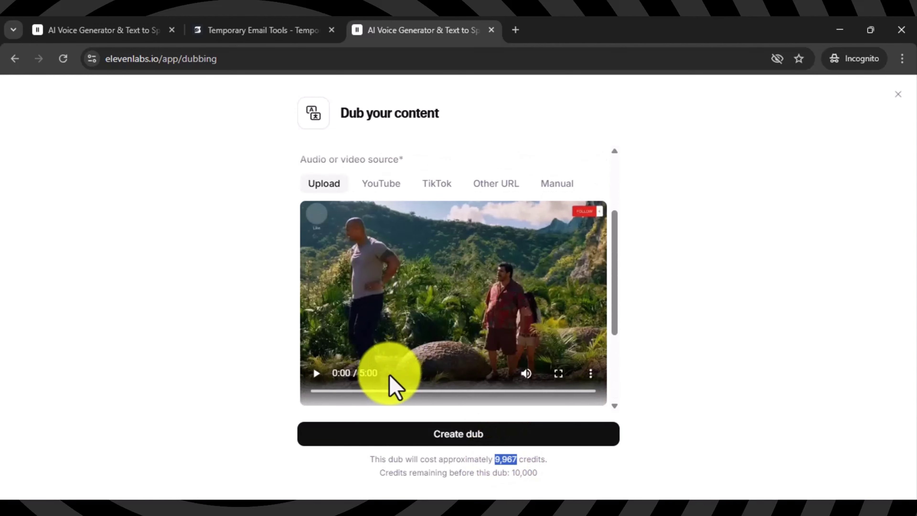
scroll(614, 347, "down", 5)
left_click(668, 430)
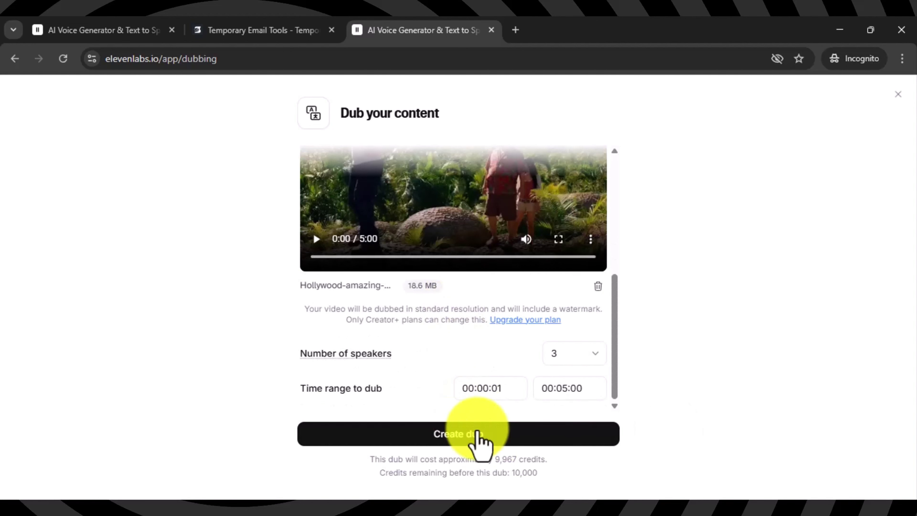
left_click(449, 430)
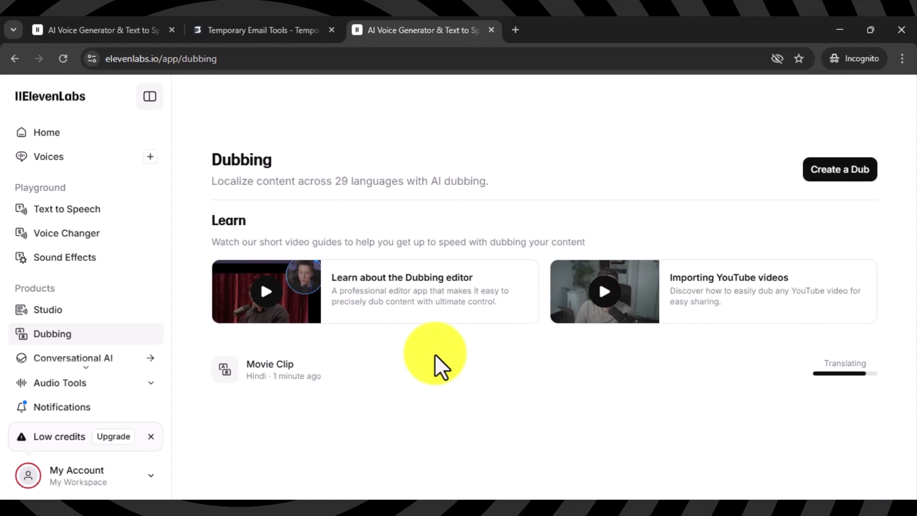
Open the finished Movie Clip dub, check its watermark detail and download the dubbed video.
left_click(469, 356)
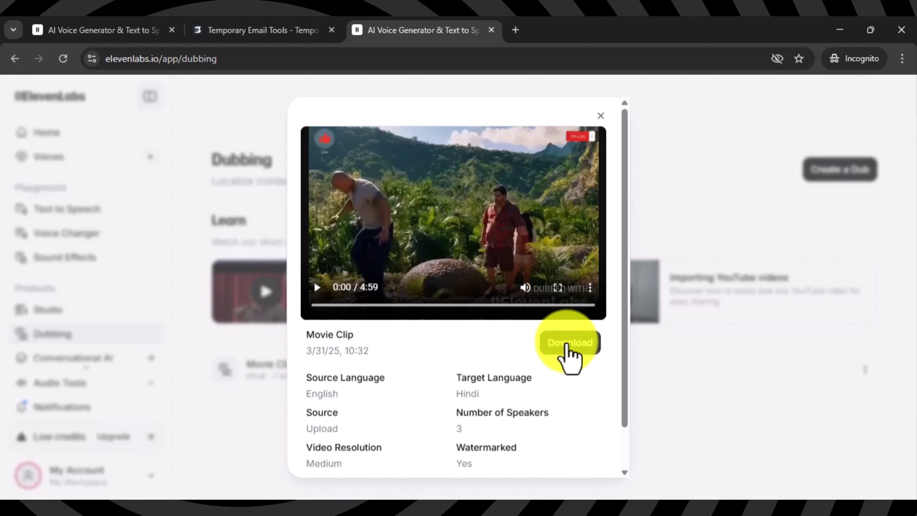
scroll(569, 372, "down", 1)
scroll(568, 365, "up", 1)
left_click_drag(526, 454, 456, 449)
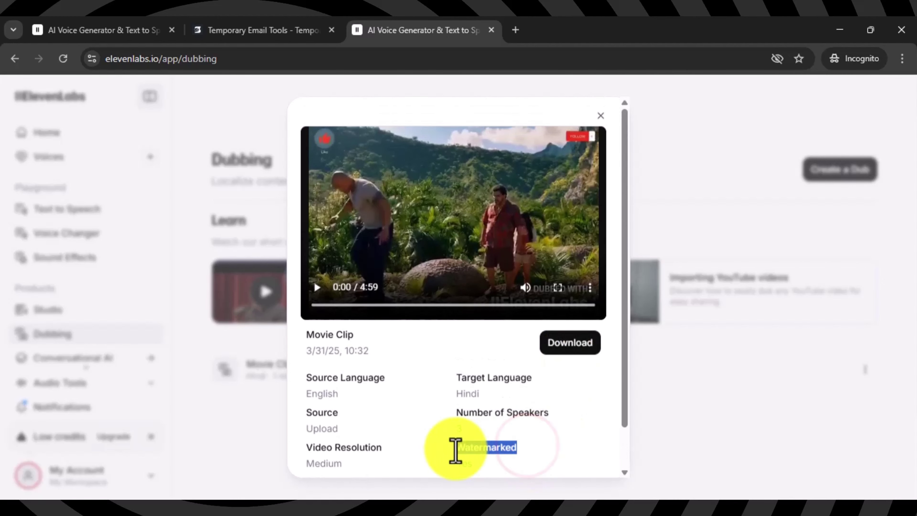
left_click(569, 346)
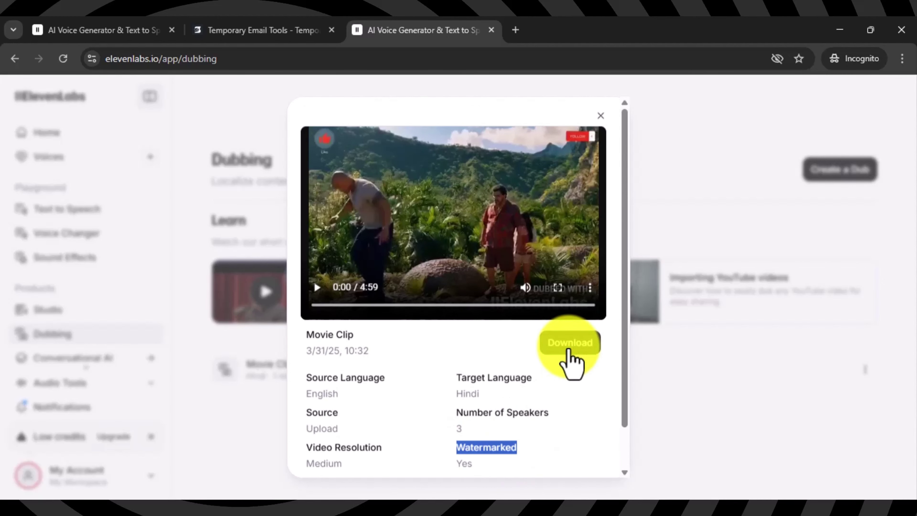
left_click(526, 384)
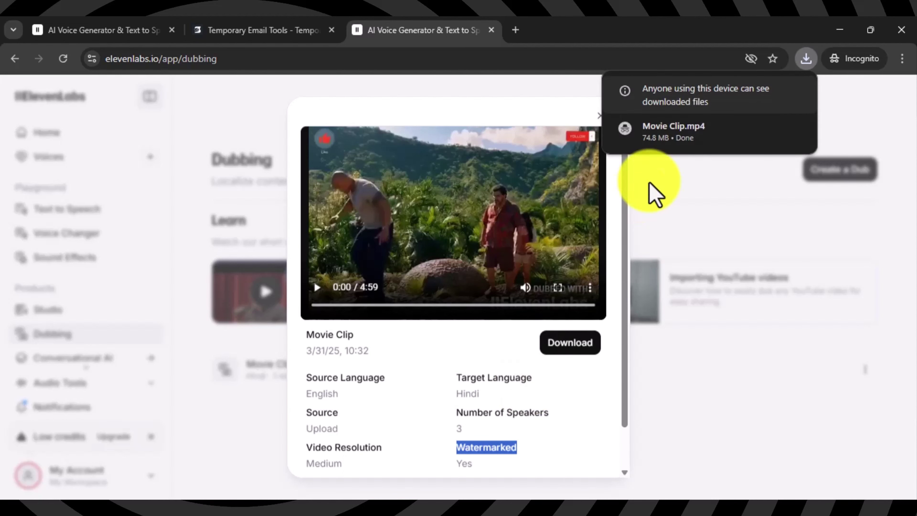
Play the downloaded Movie Clip.mp4 in the media player, pause it and minimize the player.
mouse_move(697, 144)
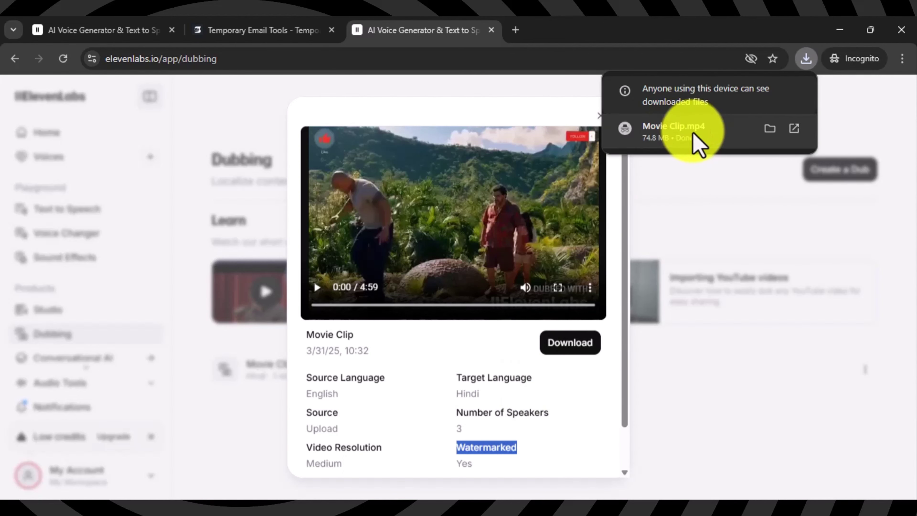
left_click(720, 135)
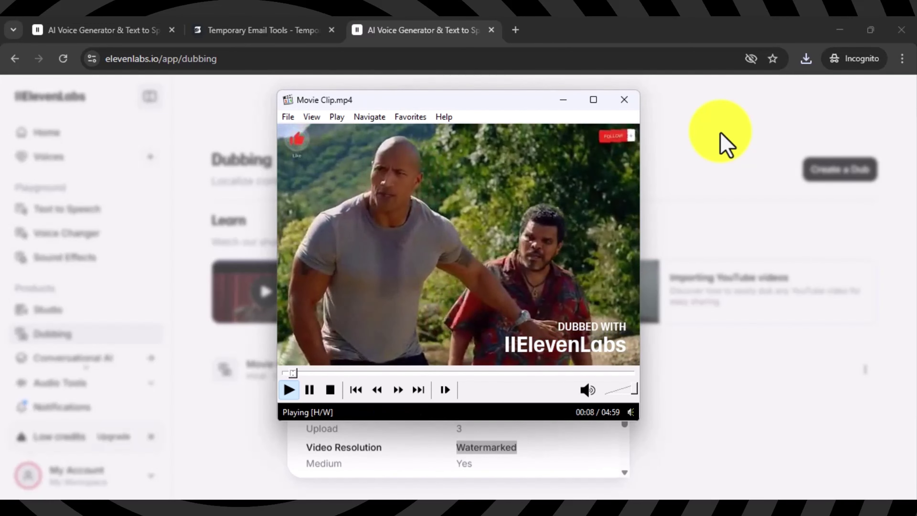
left_click(309, 389)
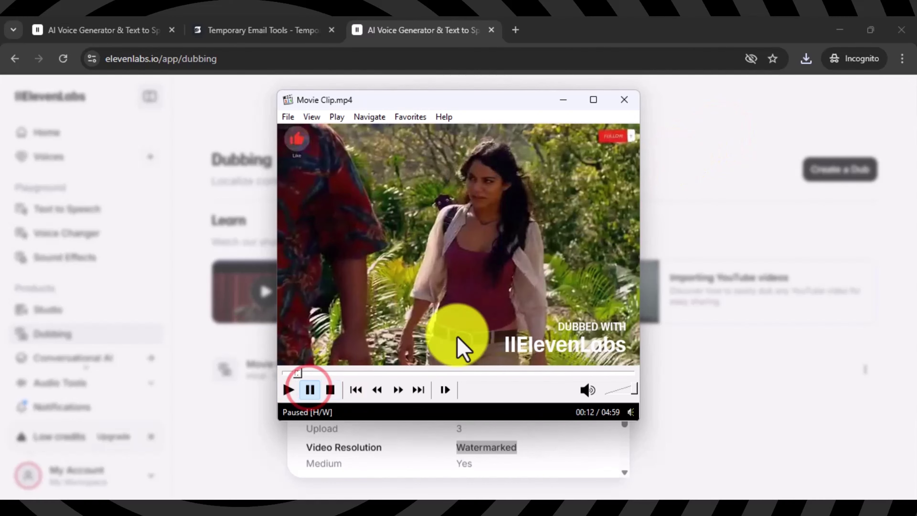
left_click(557, 105)
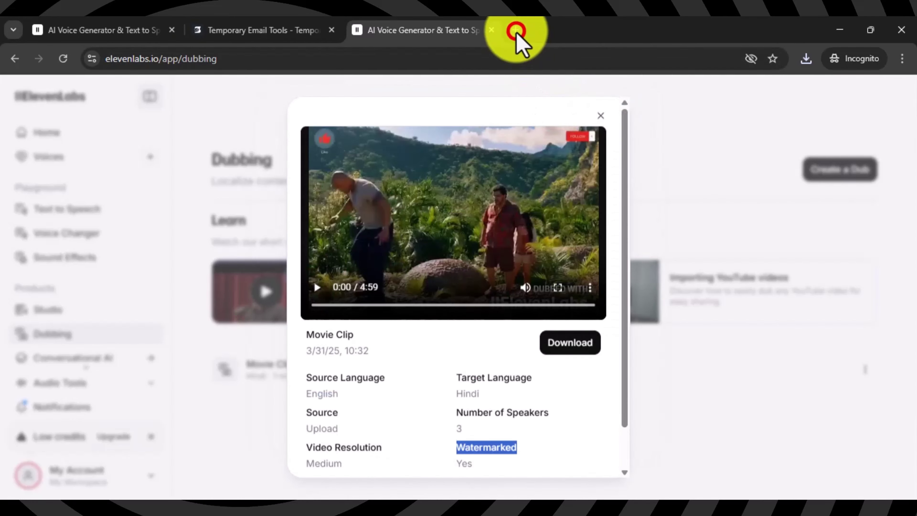
Search for clipchamp in a new browser tab, open its website and start the free trial sign-in.
left_click(515, 30)
type("clipcha")
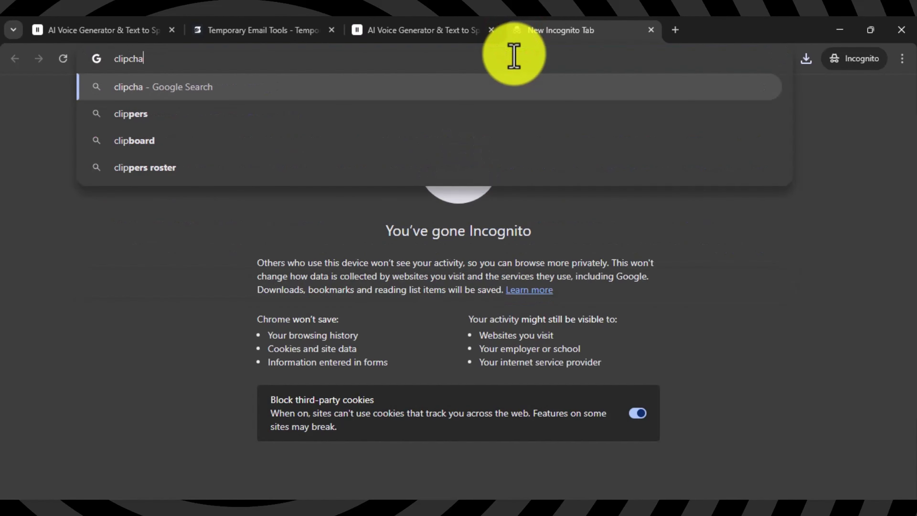
type("mp")
key("Return")
left_click(266, 220)
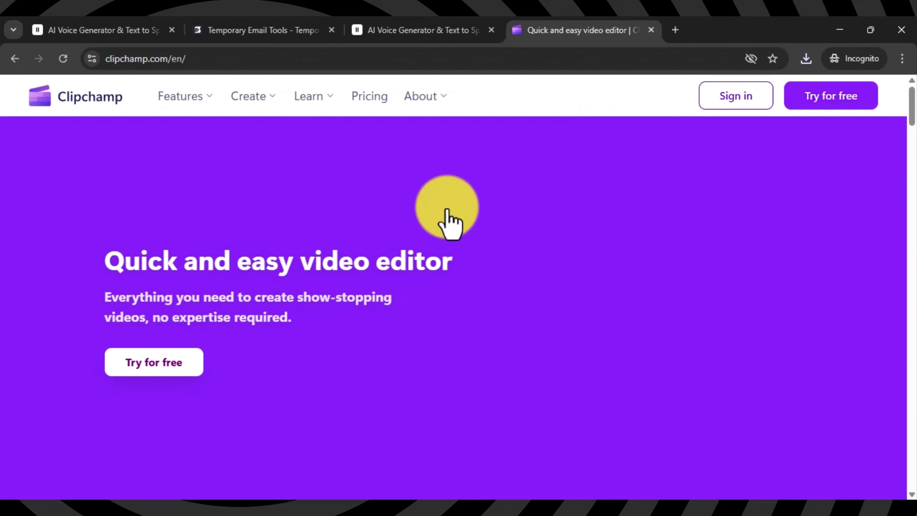
left_click(820, 97)
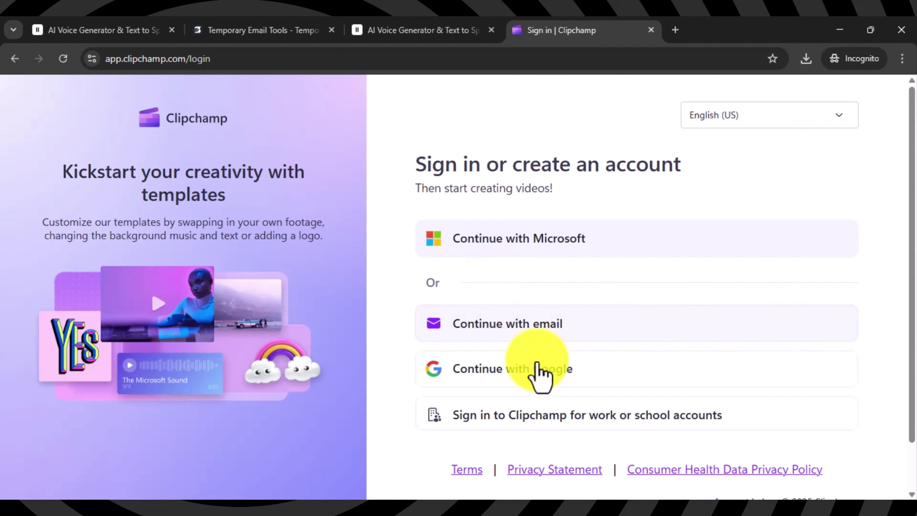
Sign in to Clipchamp with a Google account, entering the account e-mail and password and approving the access.
left_click(548, 381)
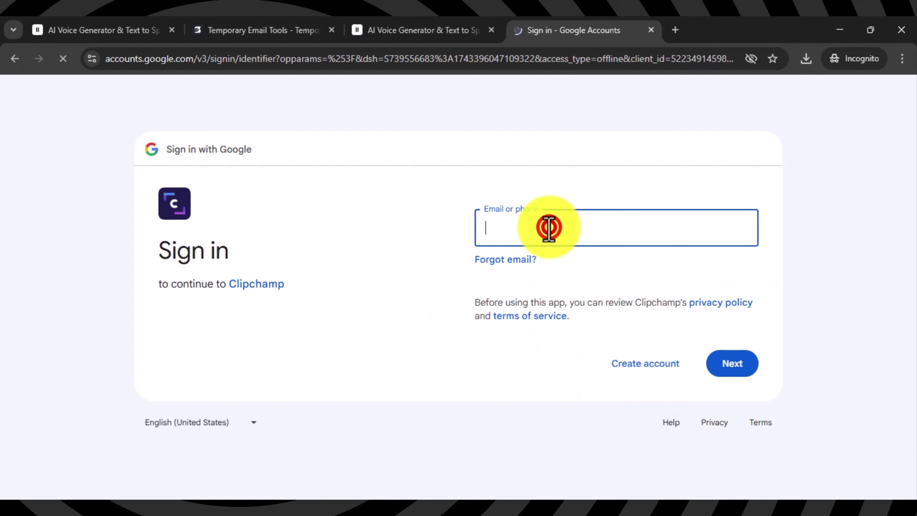
left_click(548, 228)
left_click(607, 267)
left_click(731, 365)
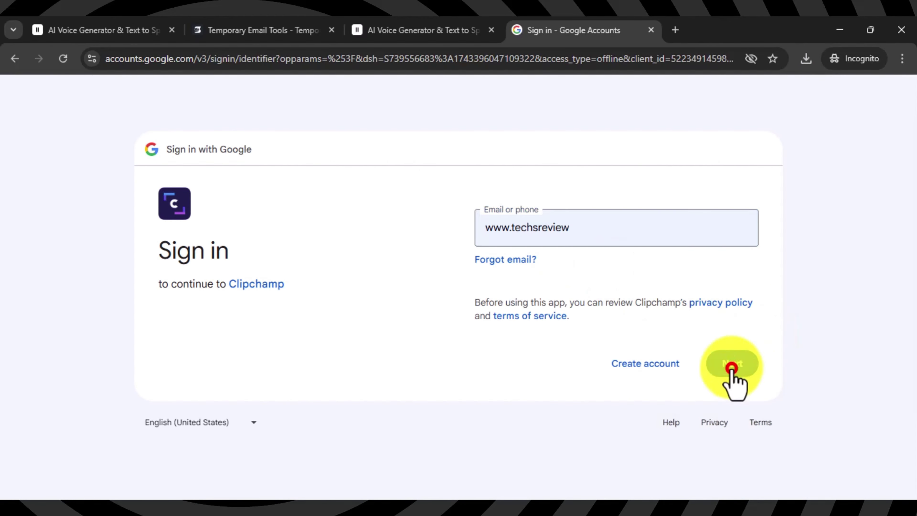
left_click(566, 243)
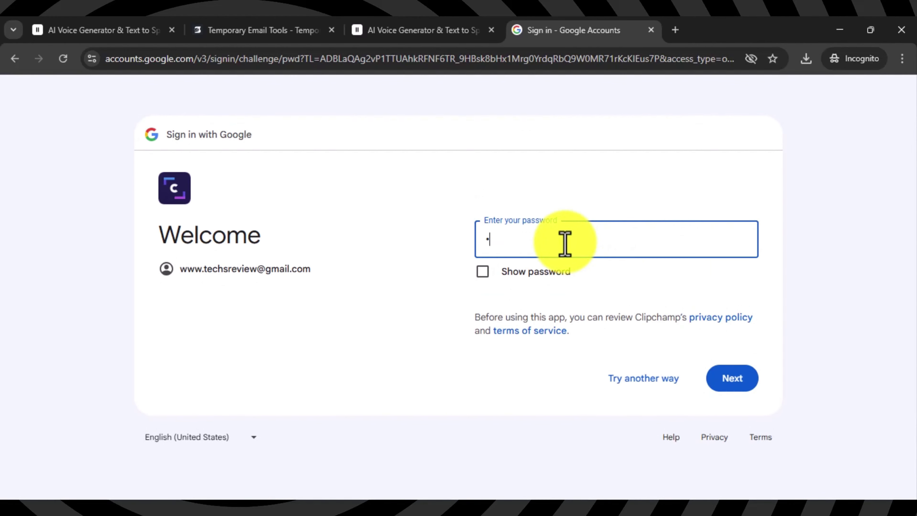
left_click(730, 388)
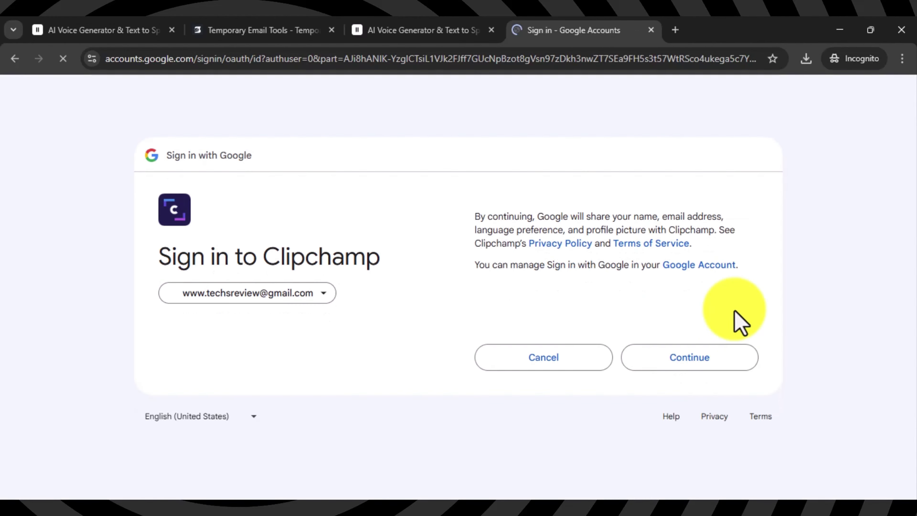
left_click(727, 363)
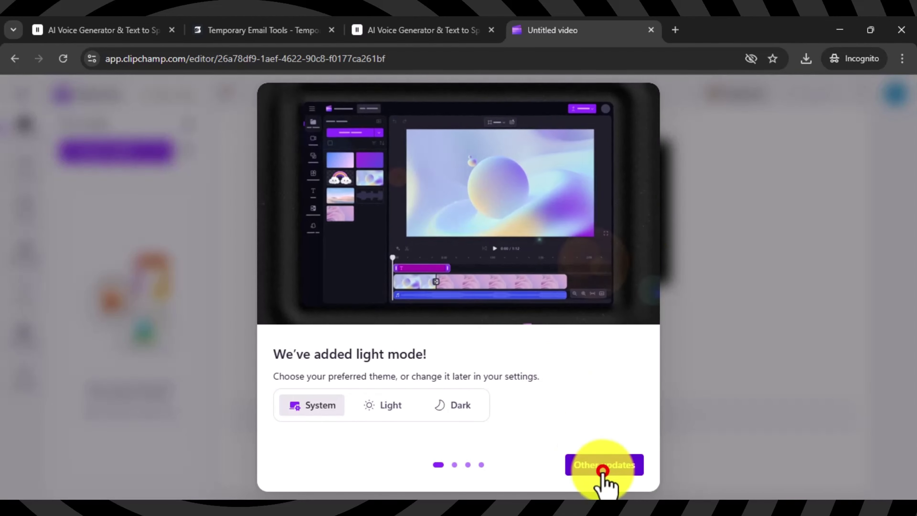
Finish the updates introduction and import Movie Clip and the original Hollywood-amazing-movie-seen video from the Downloads folder.
left_click(602, 470)
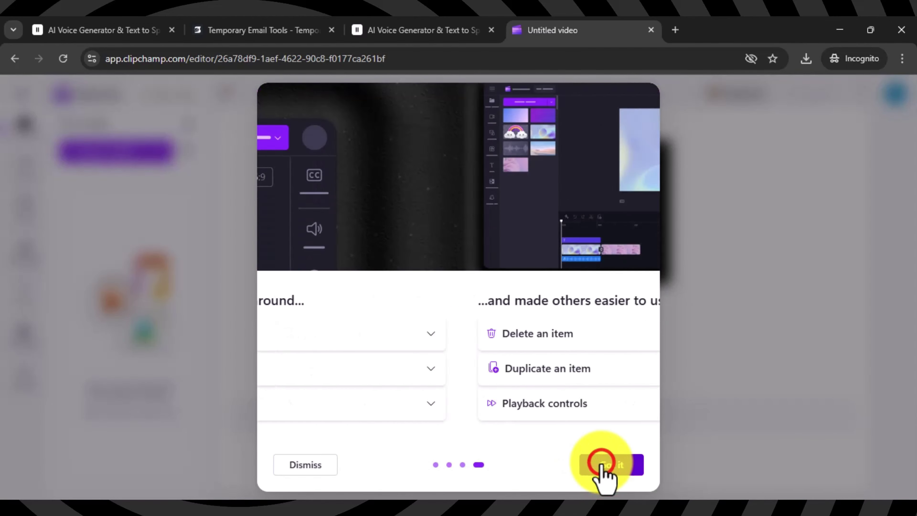
left_click(604, 467)
left_click(113, 160)
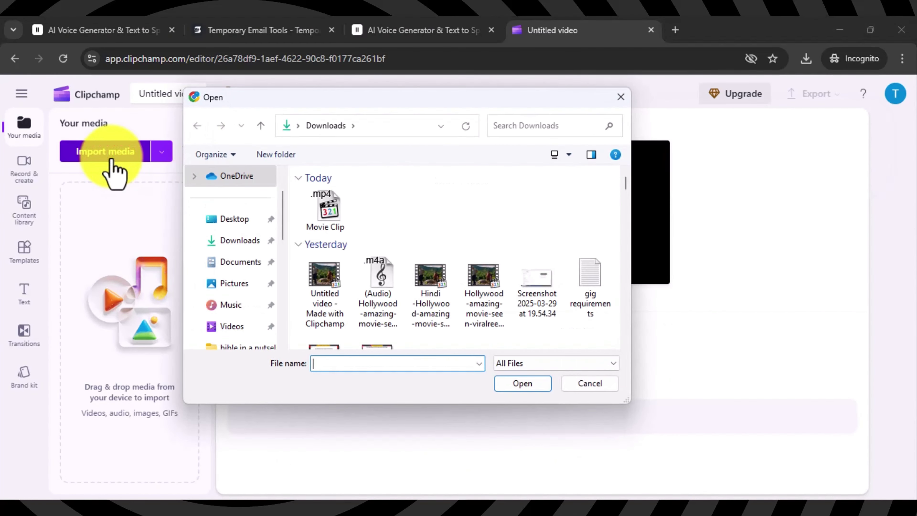
double_click(329, 207)
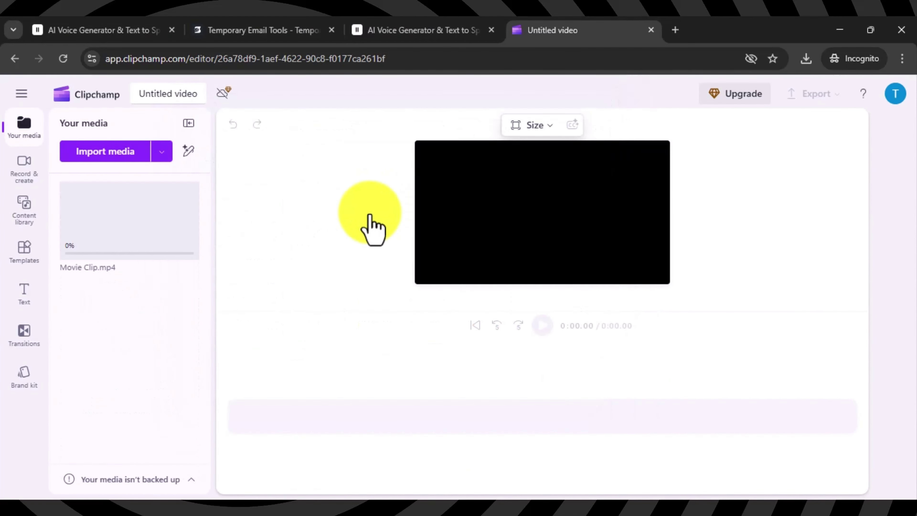
left_click(112, 159)
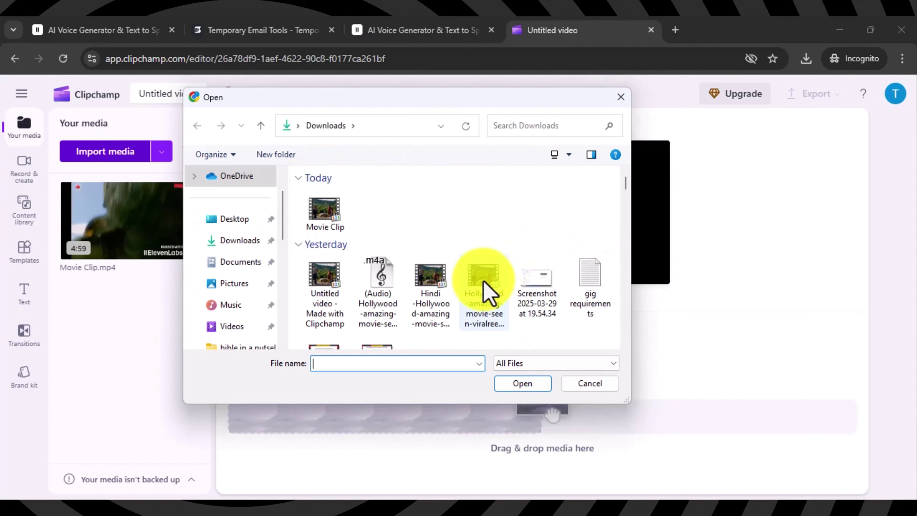
double_click(483, 284)
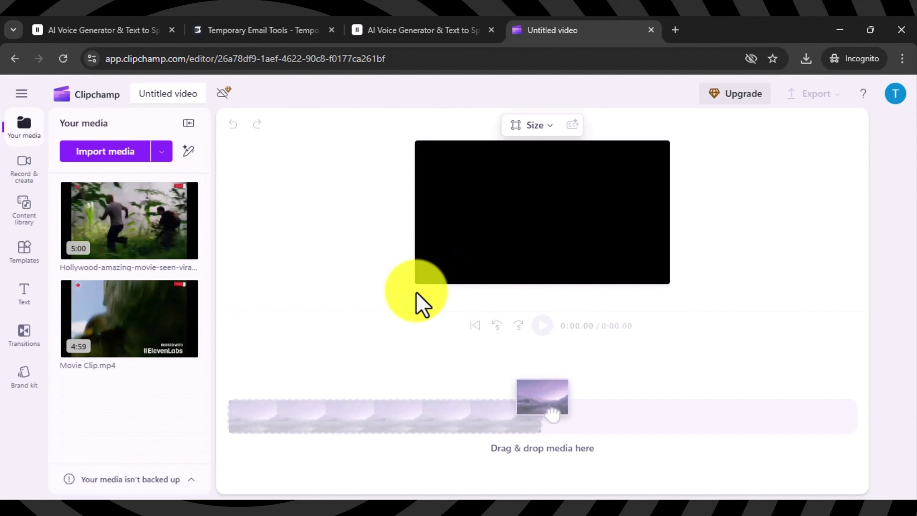
Place Movie Clip.mp4 at the start of the timeline and the original Hollywood-amazing-movie-seen video on a track above it.
mouse_move(135, 334)
left_click_drag(136, 322, 303, 415)
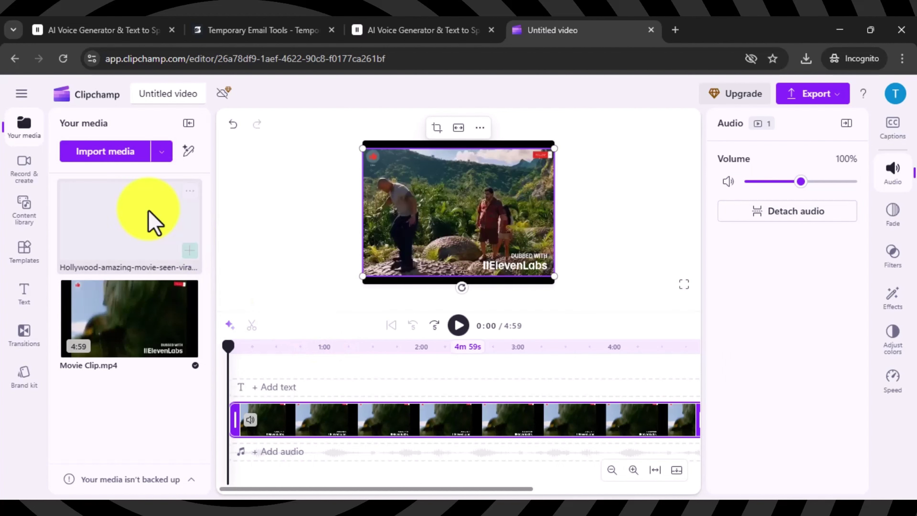
left_click_drag(288, 380, 333, 368)
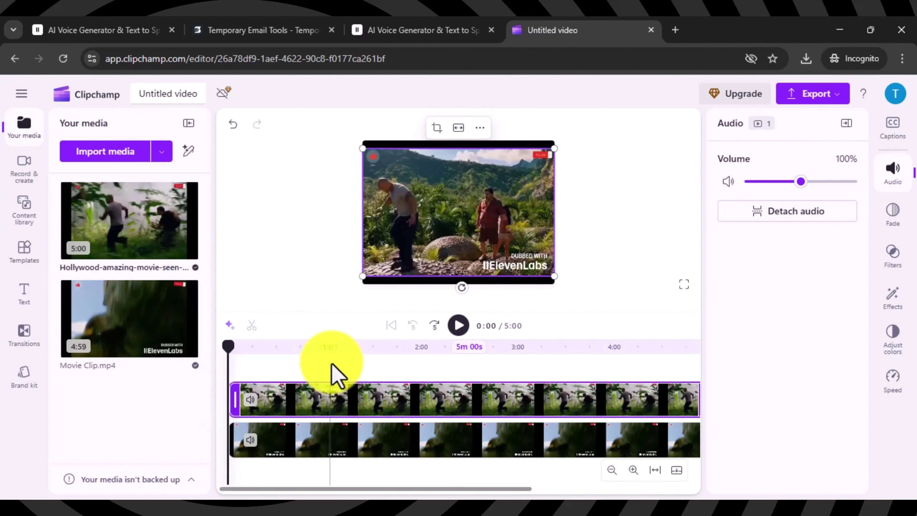
Detach the audio from the original Hollywood video, dismiss the file-save prompt, and delete the detached audio track.
right_click(290, 401)
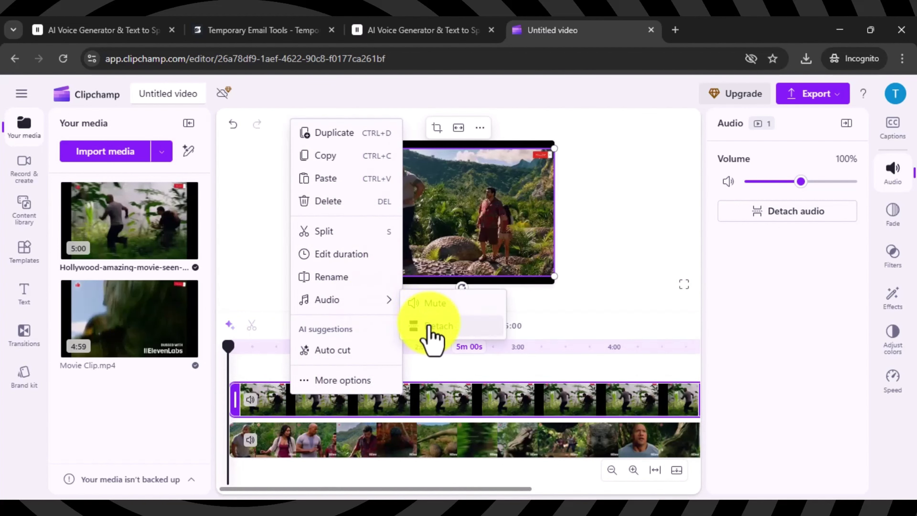
left_click(430, 325)
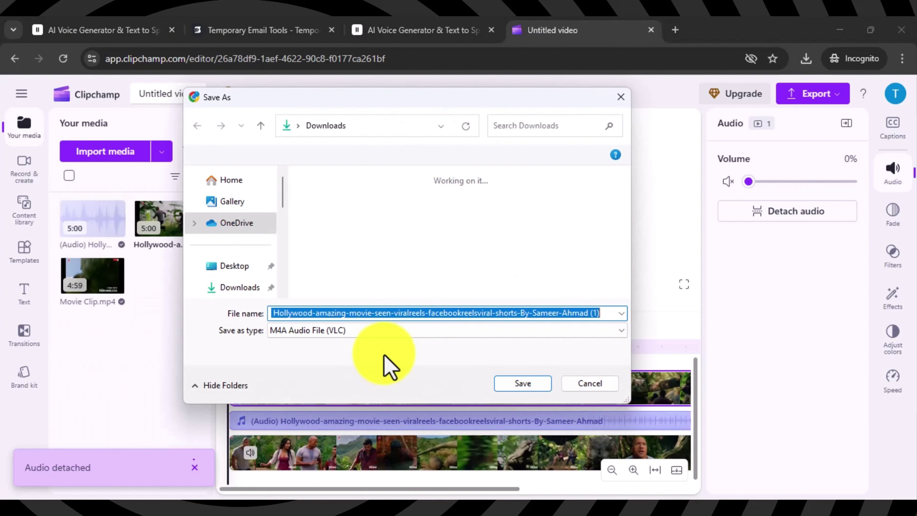
left_click(592, 390)
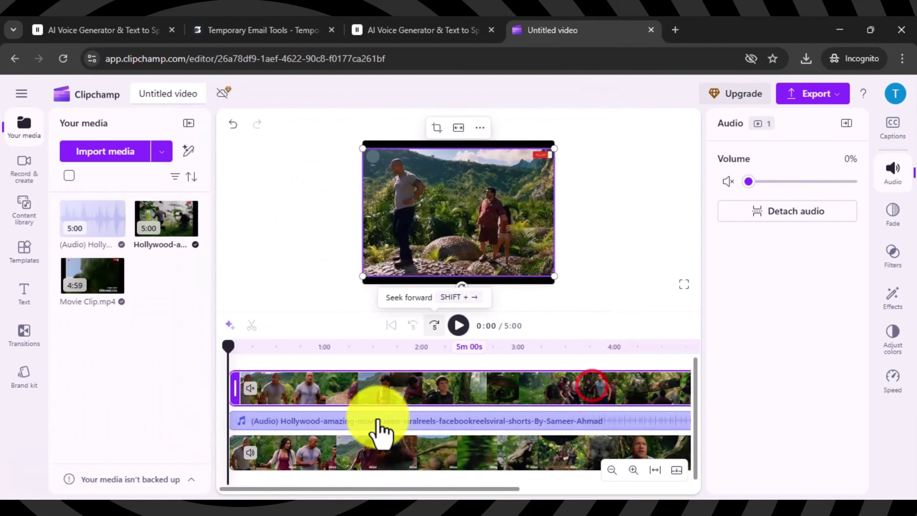
left_click(318, 422)
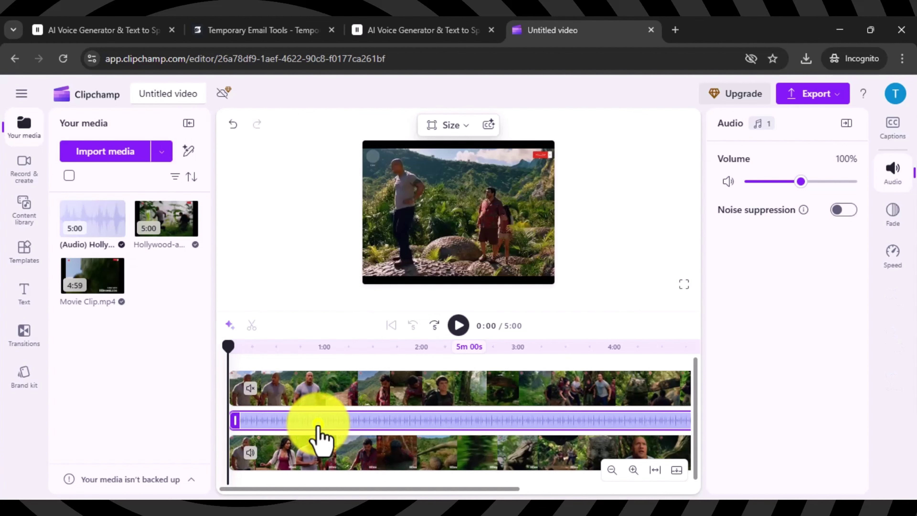
right_click(317, 422)
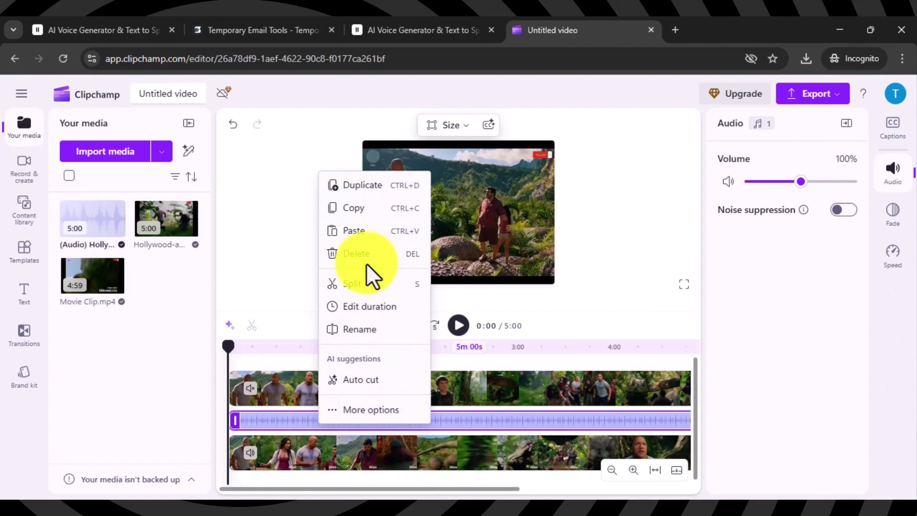
left_click(368, 254)
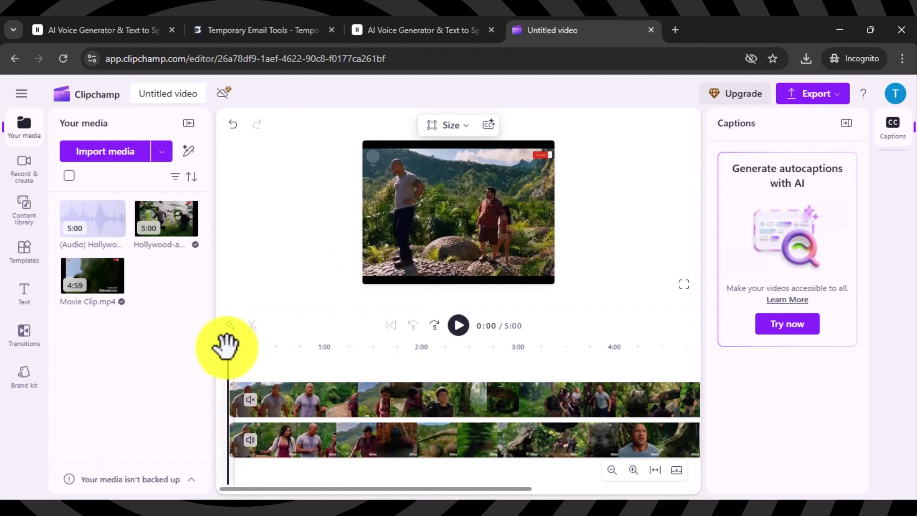
Raise the Movie Clip.mp4 volume to 200% and preview the combined timeline.
mouse_move(224, 345)
left_mouse_down()
mouse_move(305, 348)
mouse_move(219, 348)
left_mouse_up()
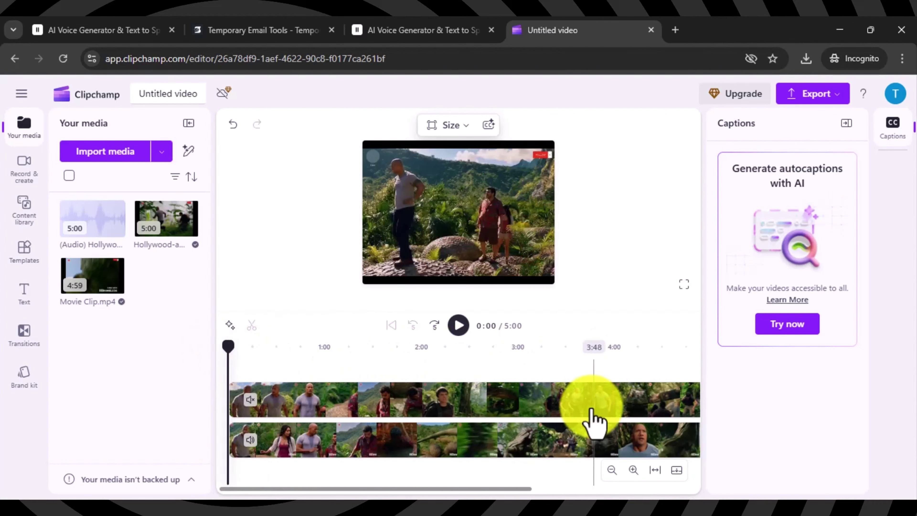
left_click(480, 448)
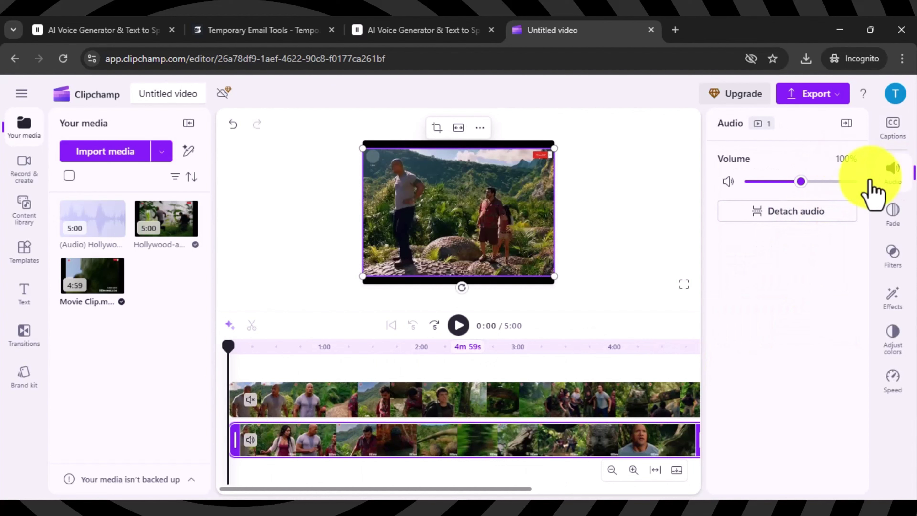
left_click_drag(801, 181, 863, 185)
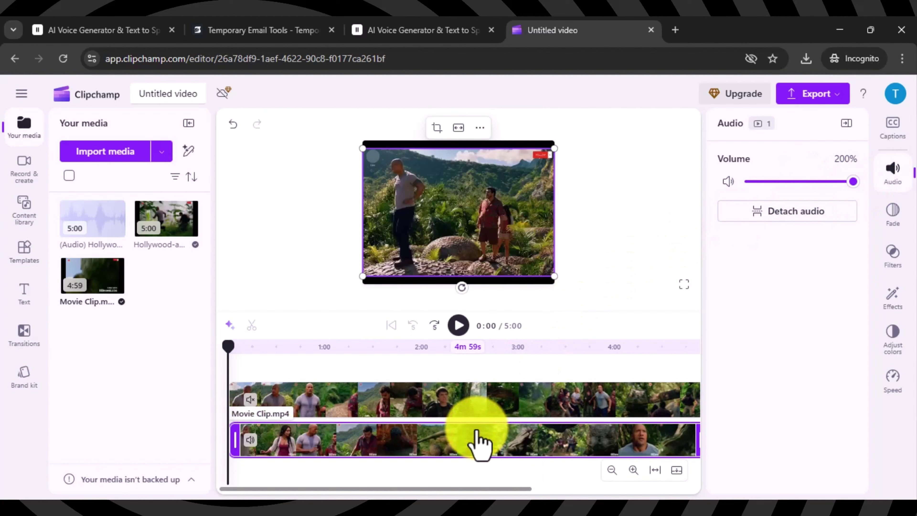
left_click(457, 321)
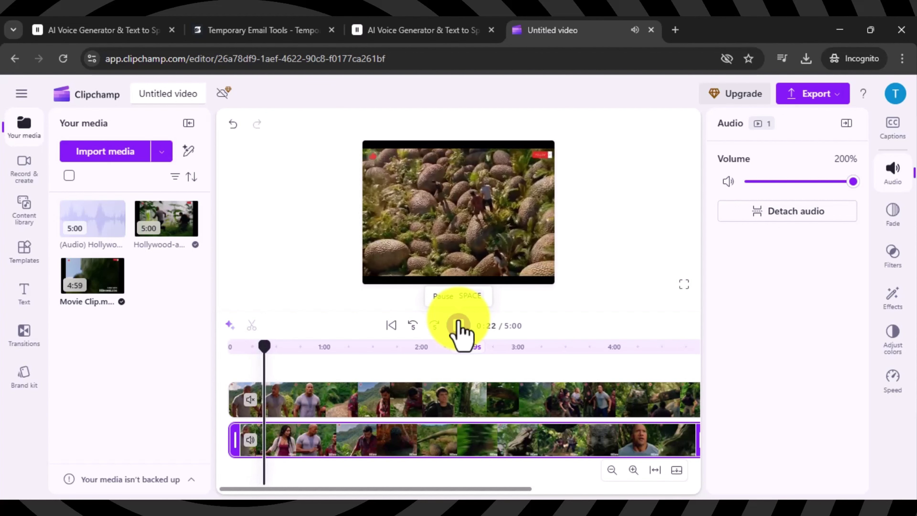
left_click(458, 325)
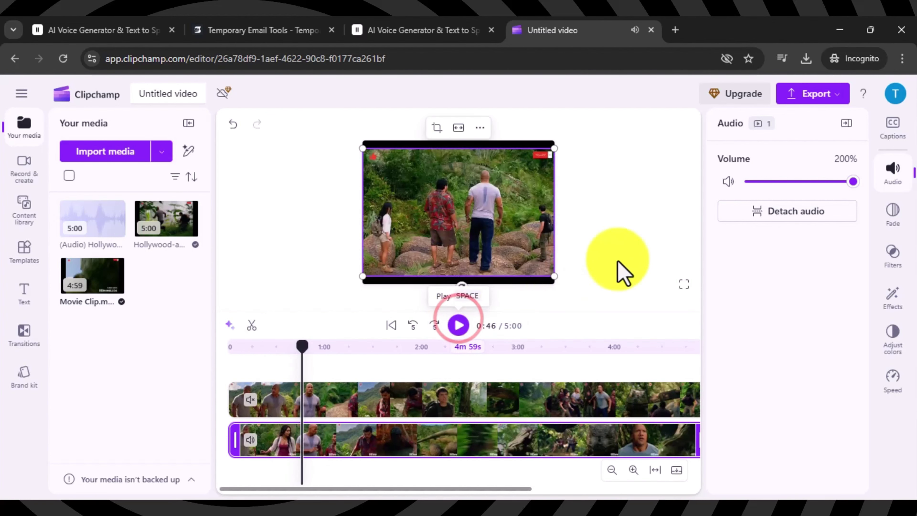
Export the finished video at 1080p quality.
left_click(817, 102)
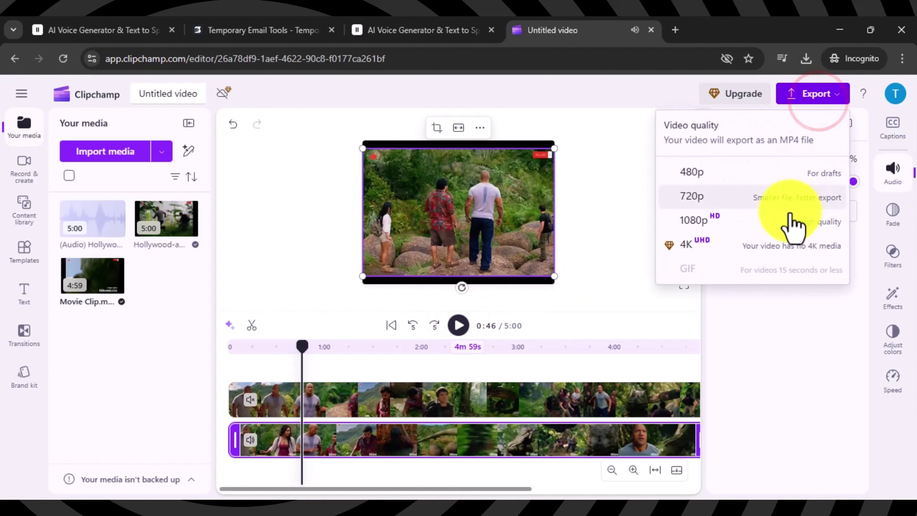
left_click(751, 221)
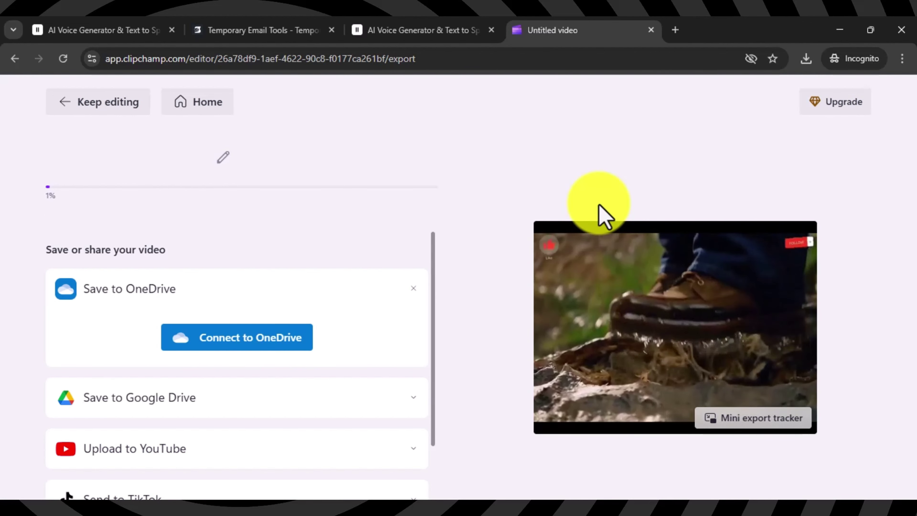
left_click(45, 193)
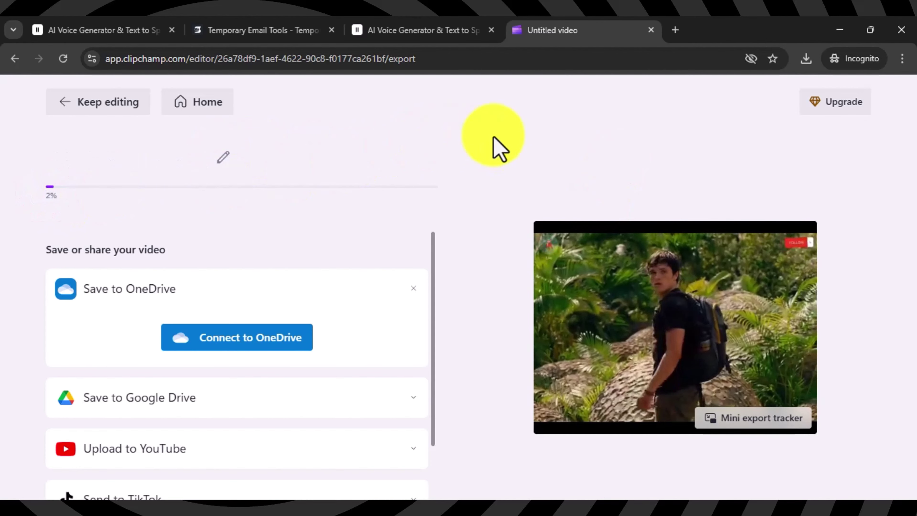
Switch to ElevenLabs, close the Movie Clip dub details, and check the credit usage on the subscription page.
left_click(260, 32)
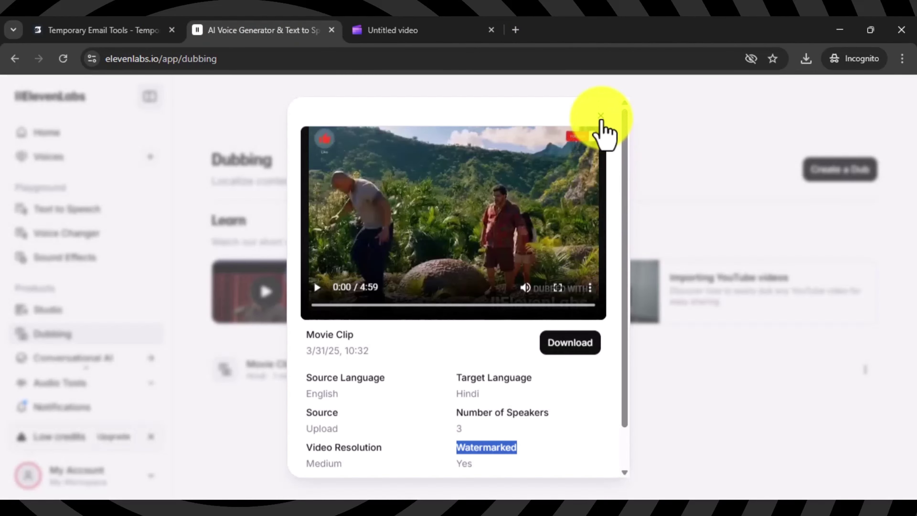
left_click(600, 117)
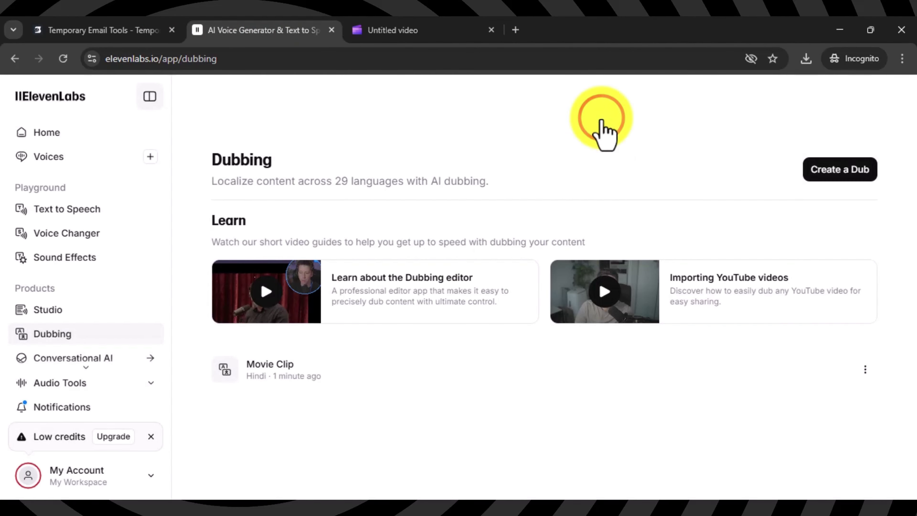
left_click(100, 437)
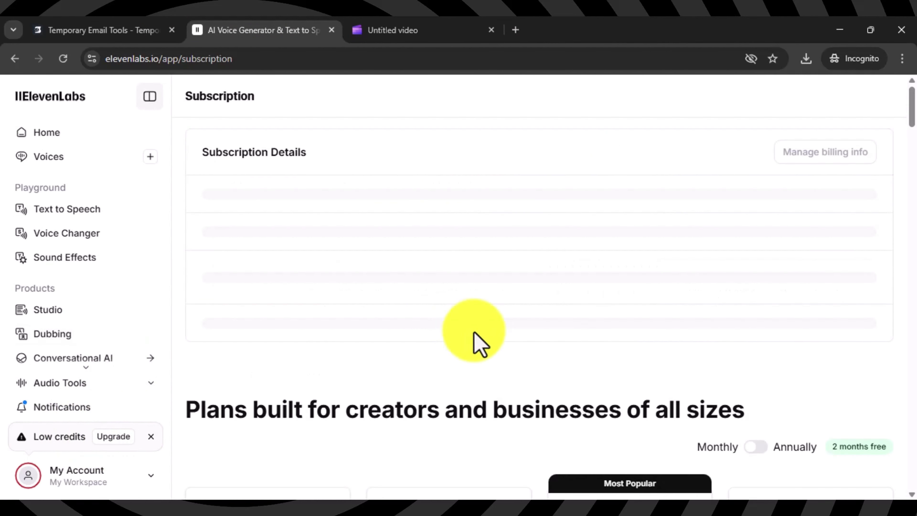
left_click_drag(723, 244, 779, 245)
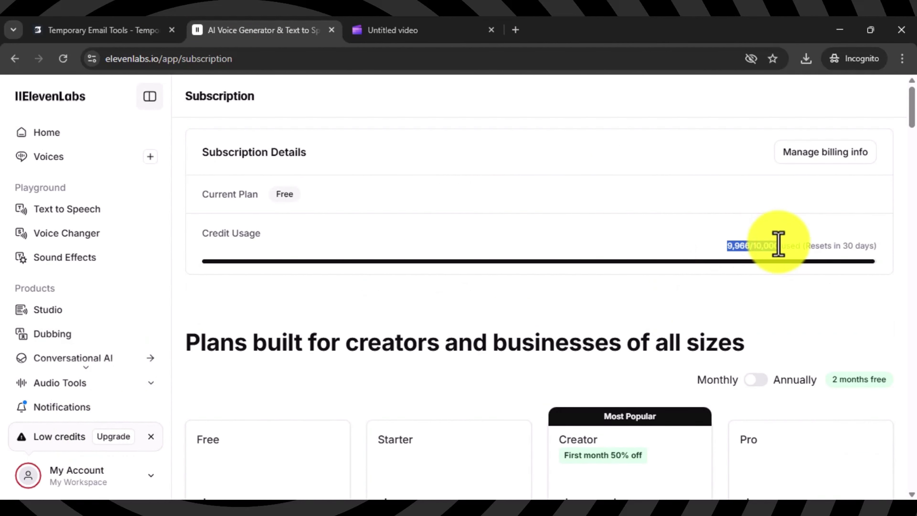
Sign out of the current ElevenLabs account and close its browser tab.
left_click(91, 482)
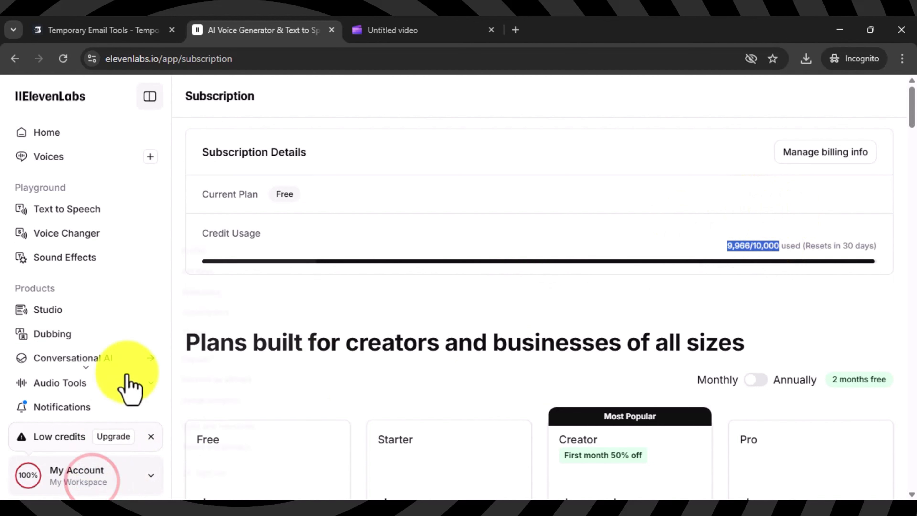
left_click(213, 480)
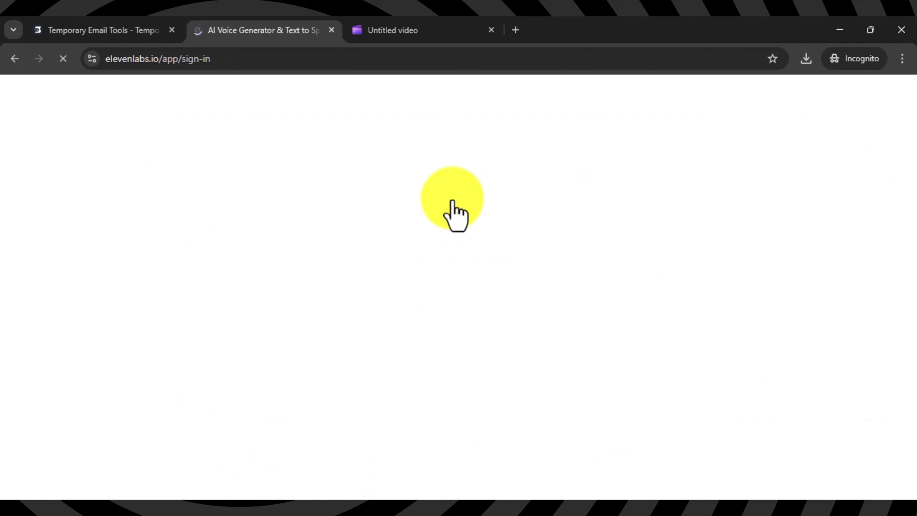
left_click(331, 29)
Search for elevenlabs in a new browser tab and open the ElevenLabs website.
left_click(355, 30)
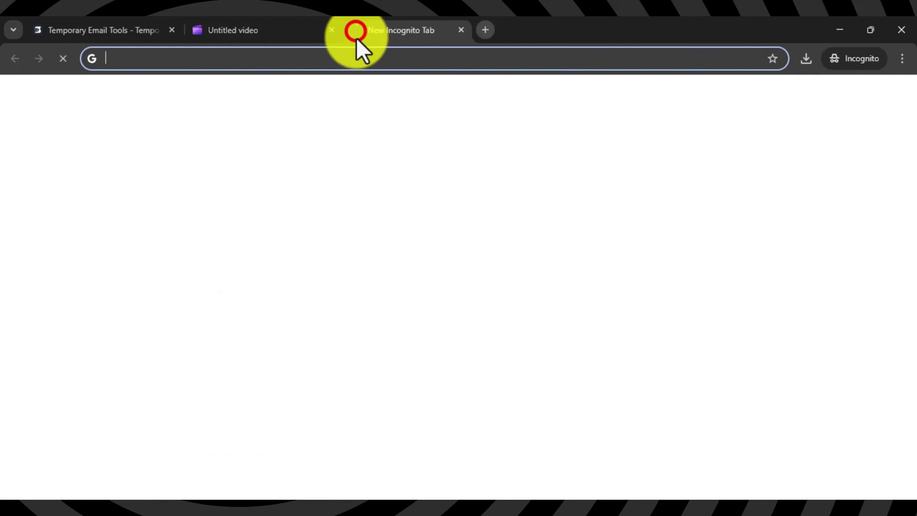
type("eleve")
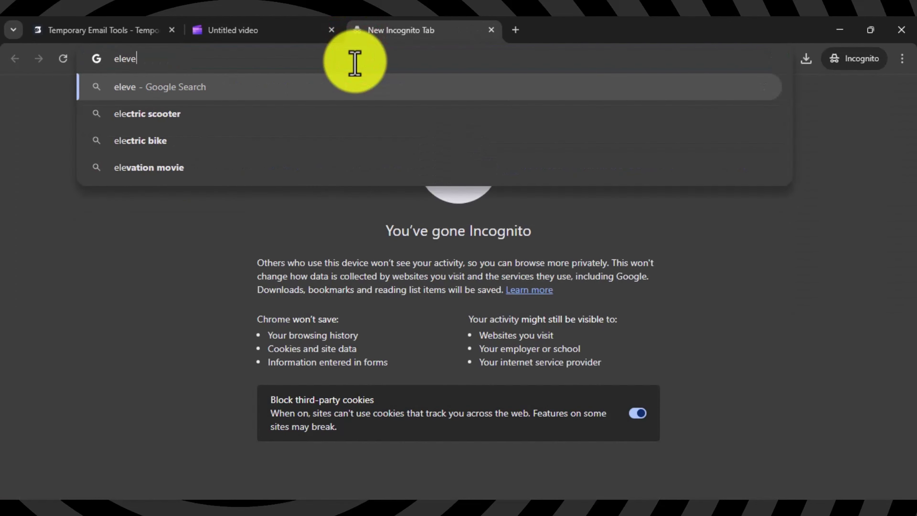
type("nlabs")
key("Return")
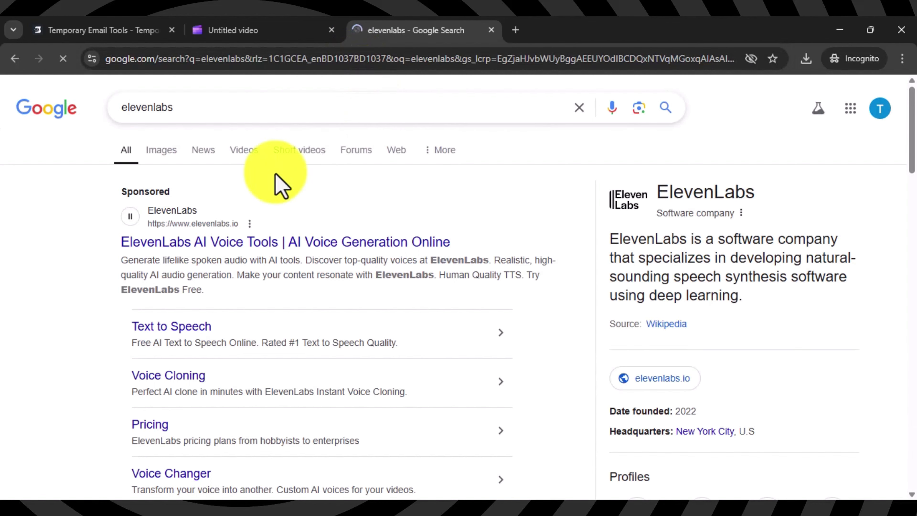
left_click(168, 209)
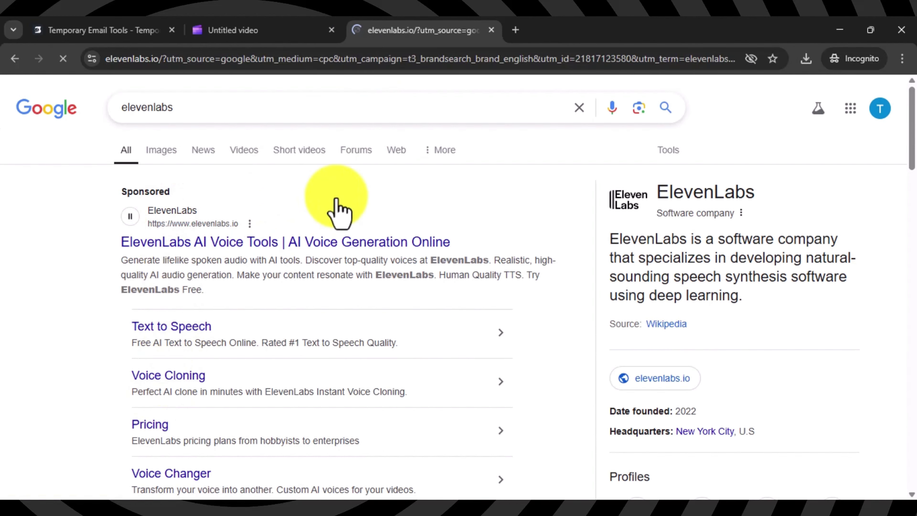
Switch to SmailPro and generate another temporary Google alias address with a random username on the gmail.com domain.
left_click(122, 32)
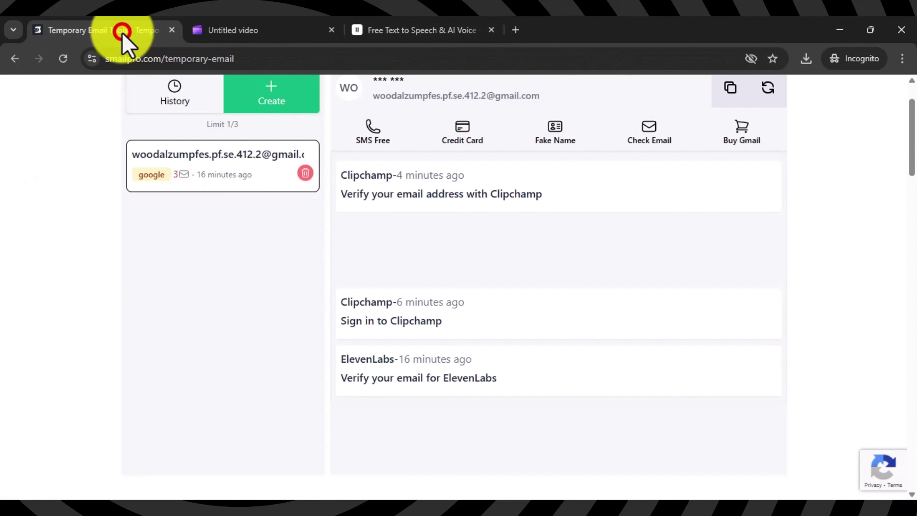
scroll(420, 147, "up", 2)
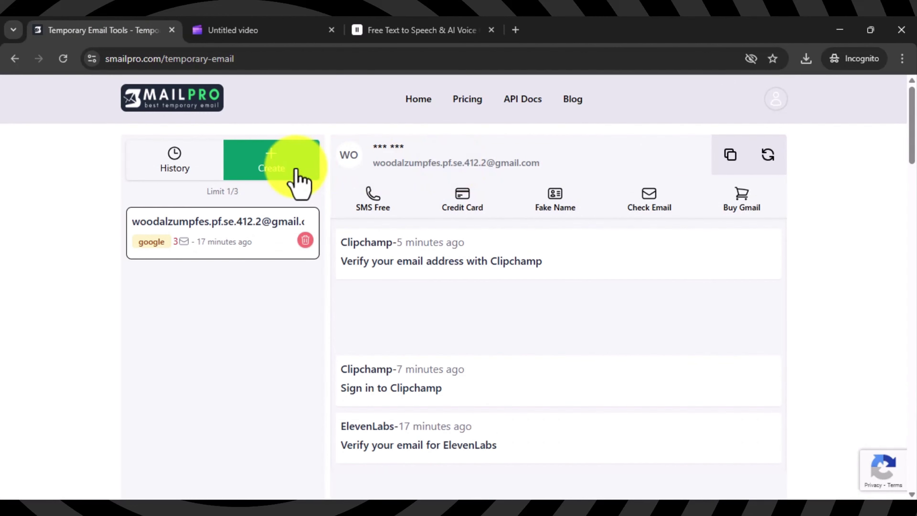
left_click(298, 182)
scroll(318, 184, "down", 2)
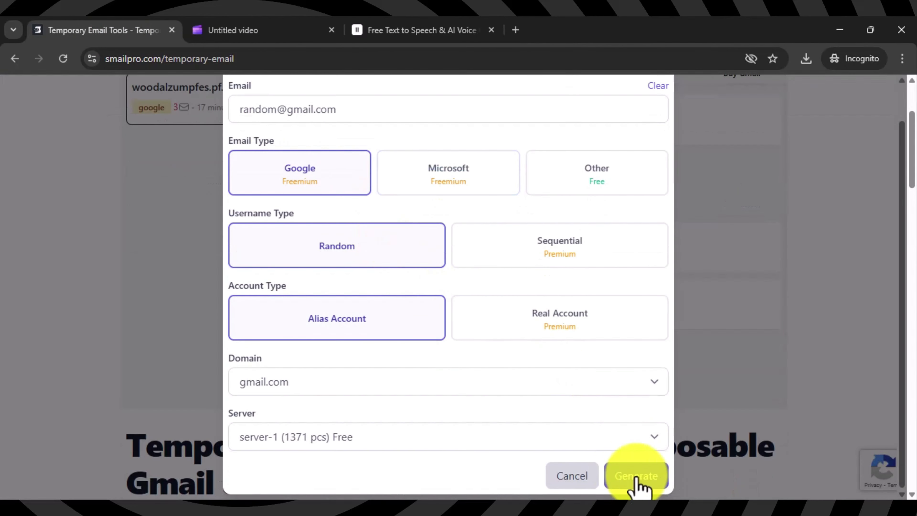
left_click(637, 476)
scroll(666, 277, "up", 5)
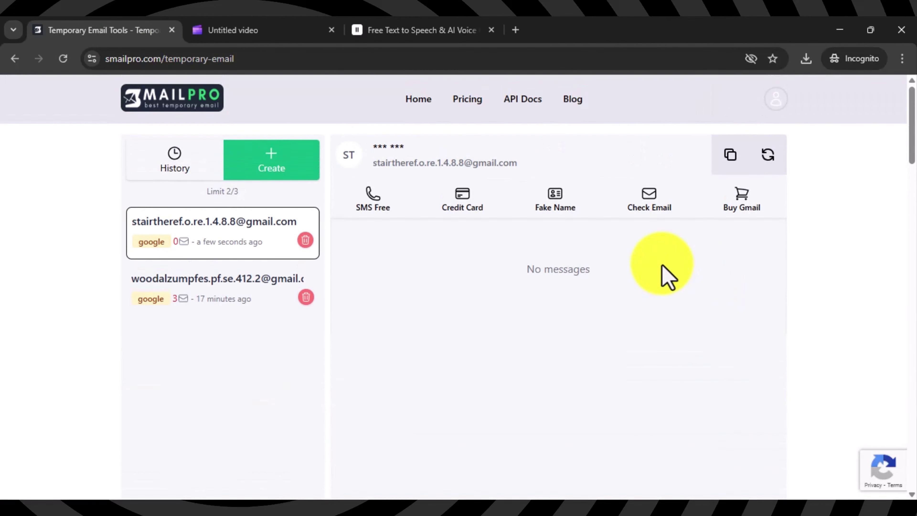
Copy the new temporary e-mail address and open the free account sign-up form on the ElevenLabs website.
left_click_drag(517, 163, 374, 170)
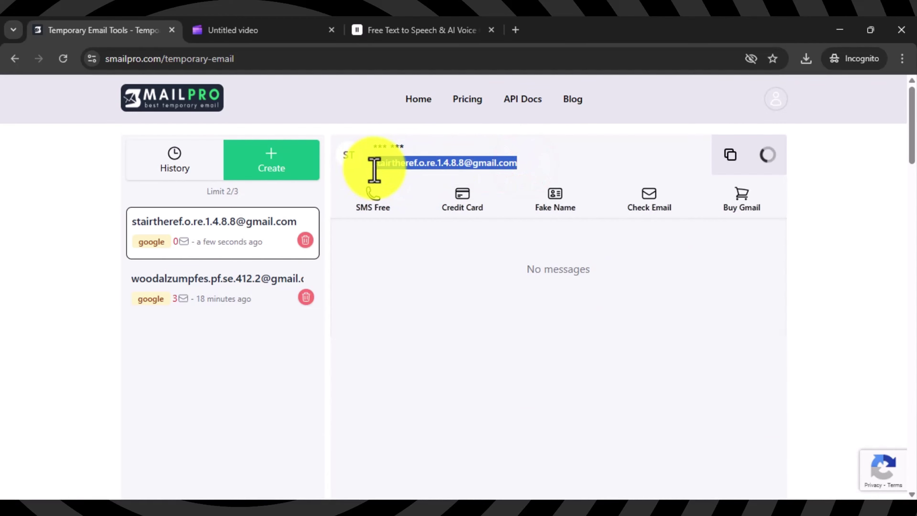
right_click(376, 170)
left_click(422, 183)
left_click(419, 31)
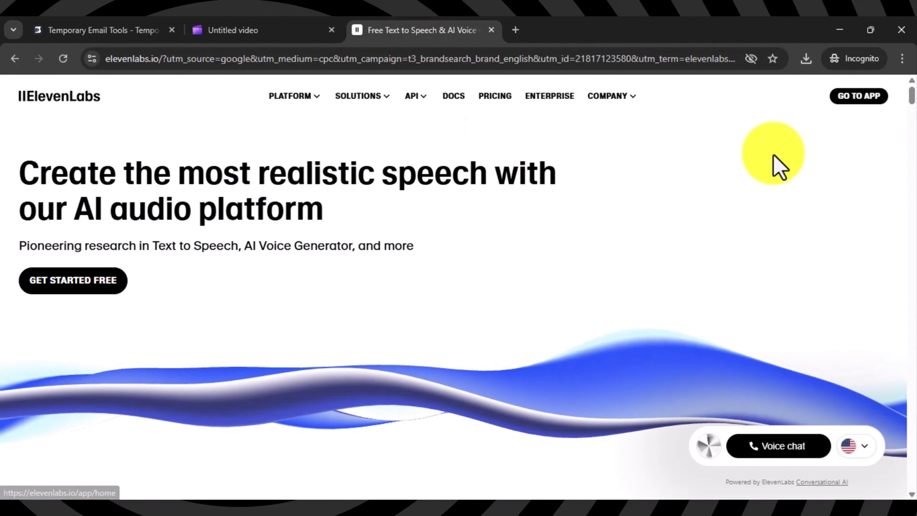
left_click(110, 284)
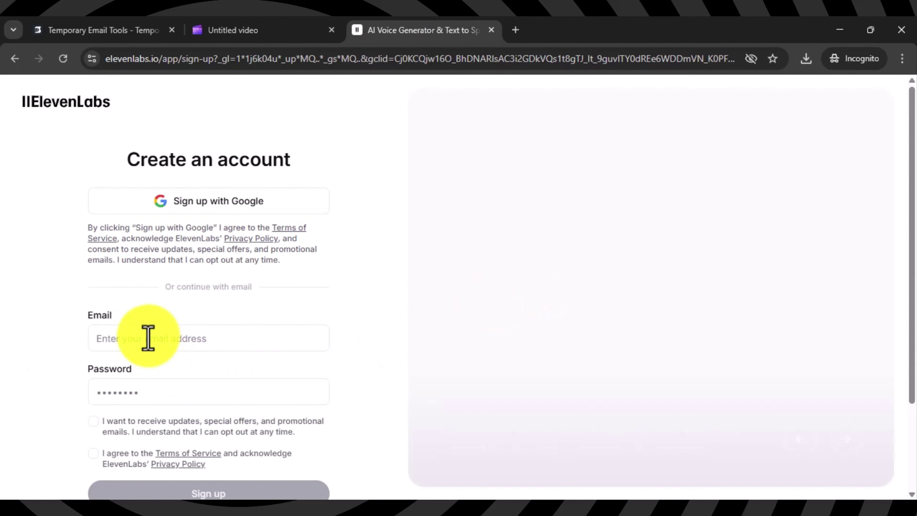
Sign up for an ElevenLabs account with the copied temporary e-mail address and an account password, agreeing to the Terms of Service.
right_click(148, 336)
left_click(179, 184)
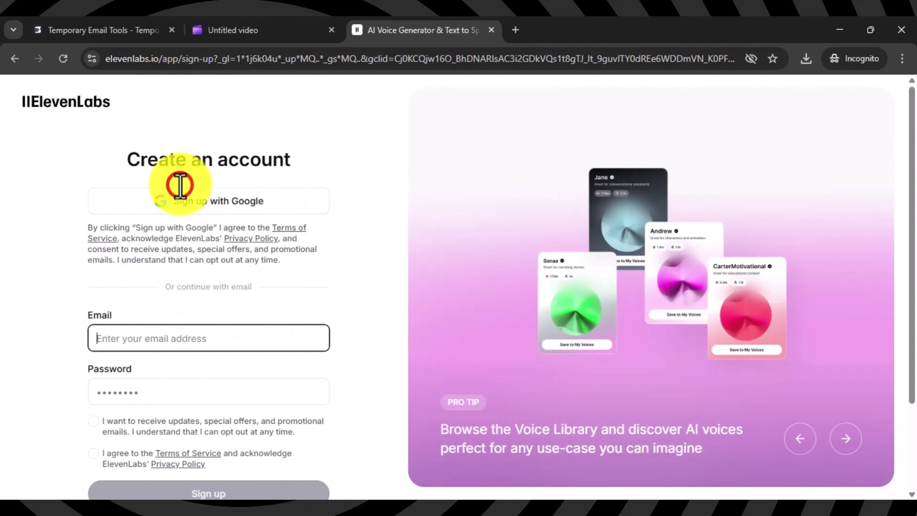
left_click(188, 394)
type("••••••")
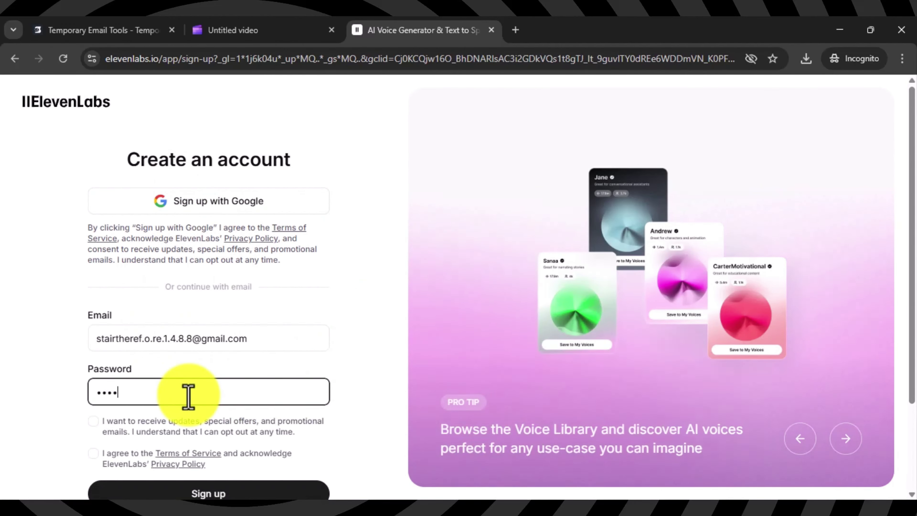
type("•••••")
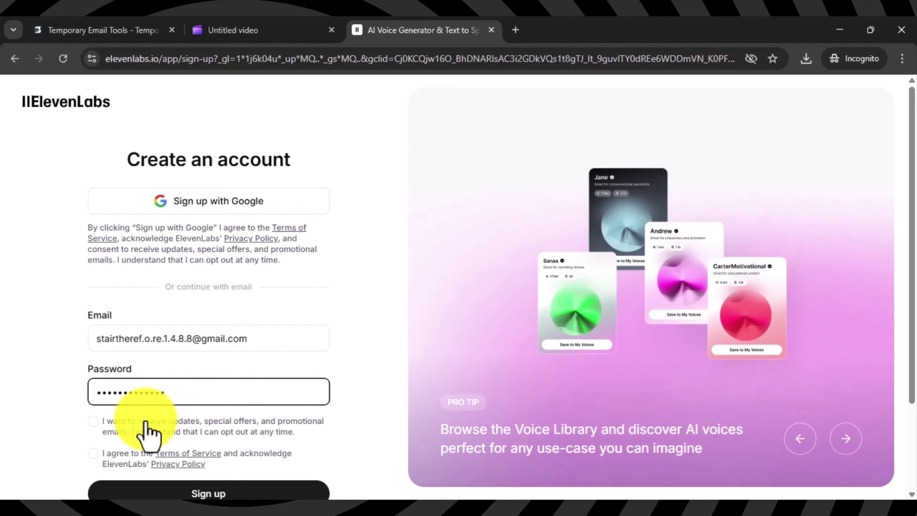
left_click(93, 453)
left_click(232, 486)
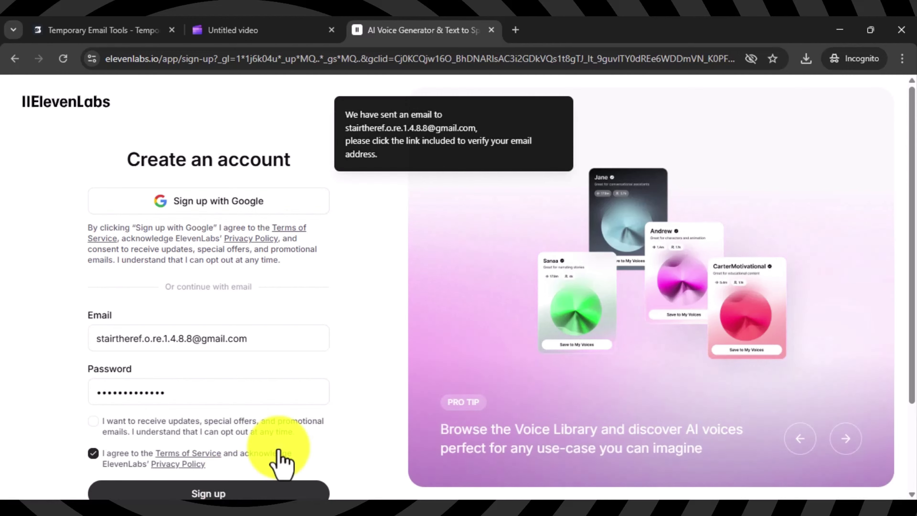
Switch to SmailPro, open the ElevenLabs verification message, follow its verification link and dismiss the sign-in notice.
left_click(77, 30)
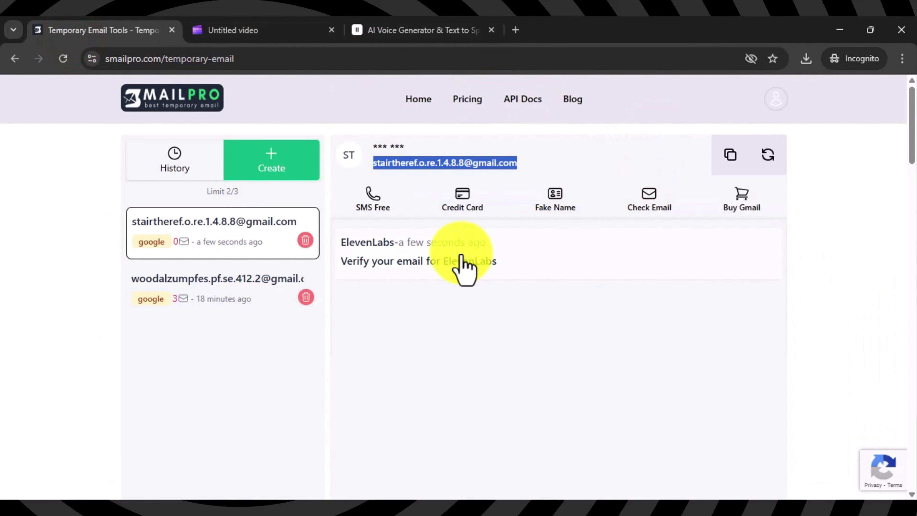
left_click(471, 254)
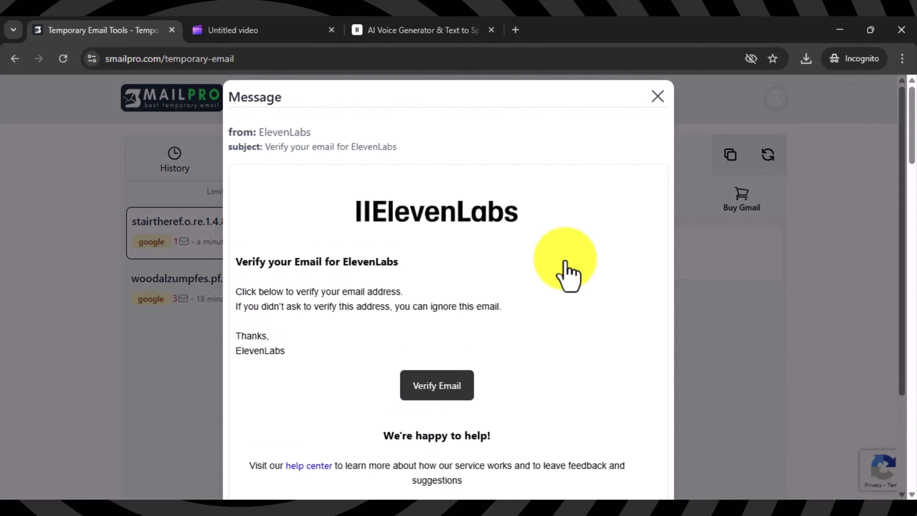
left_click(437, 382)
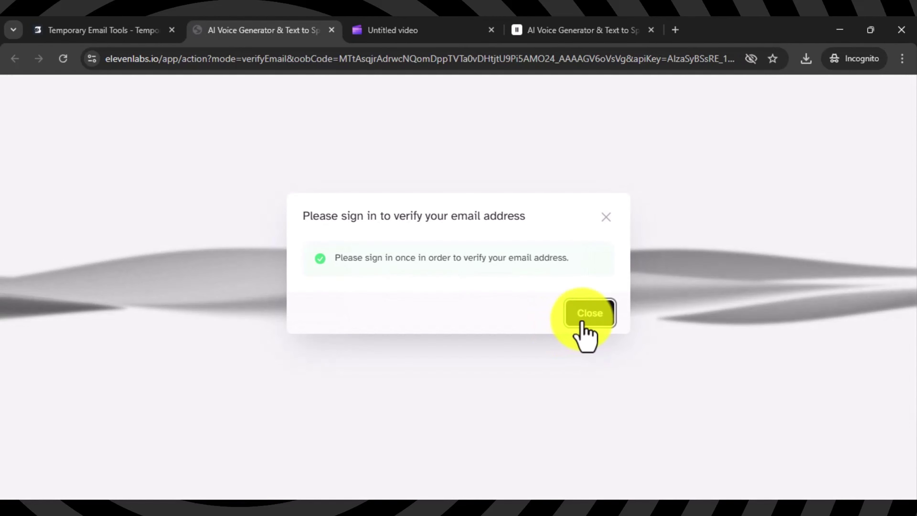
left_click(587, 318)
left_click(429, 286)
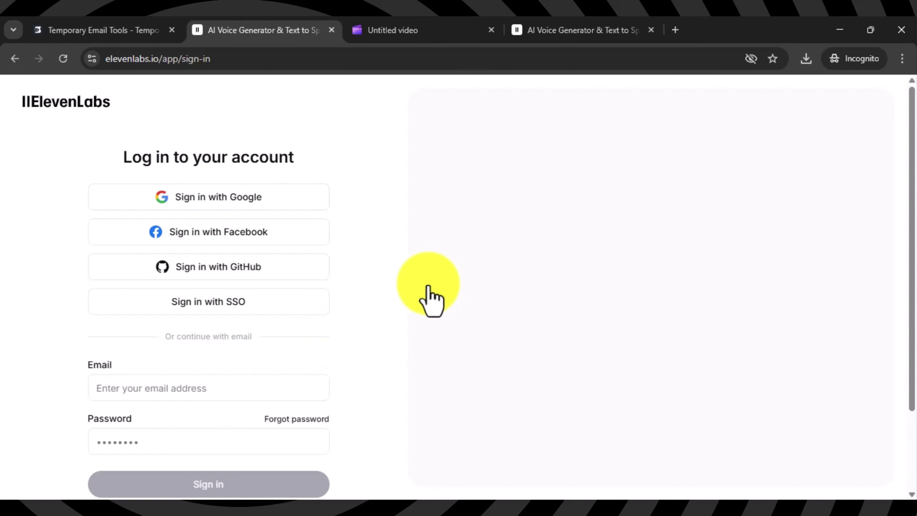
Sign in to the new ElevenLabs account with the temporary e-mail address and the account password.
right_click(161, 385)
left_click(191, 233)
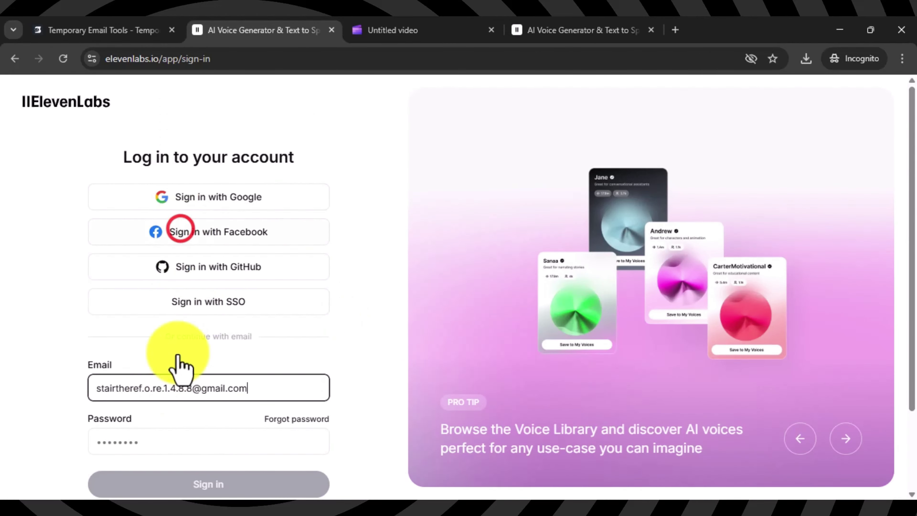
left_click(139, 441)
type("•••")
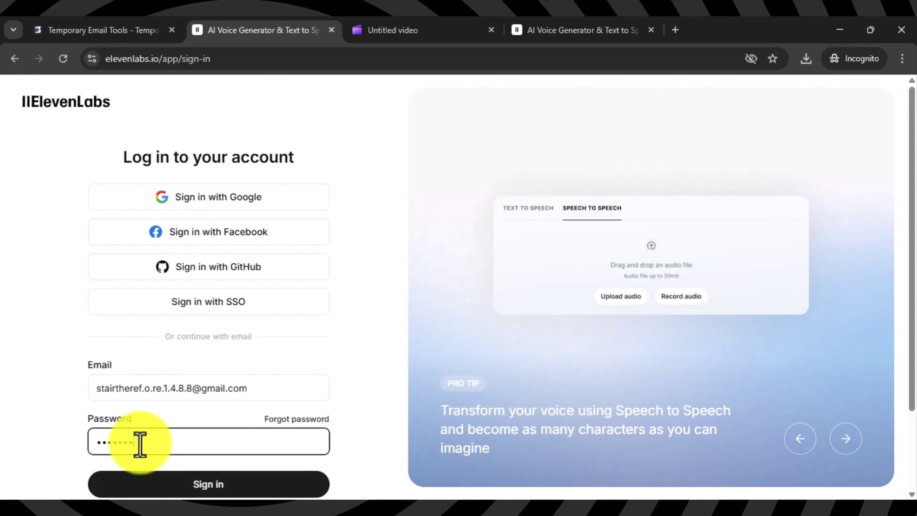
type("•••••••••")
key("Return")
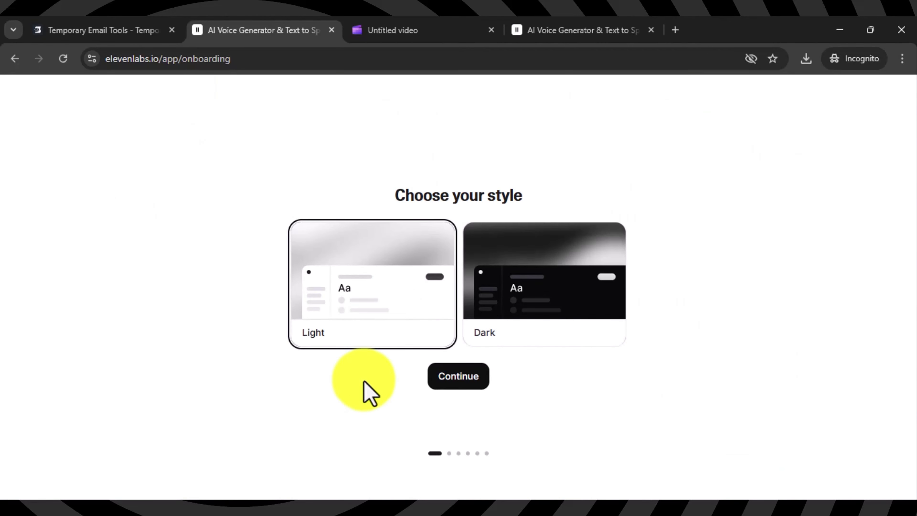
Accept the Light style and submit the name and date of birth in the onboarding form.
left_click(446, 382)
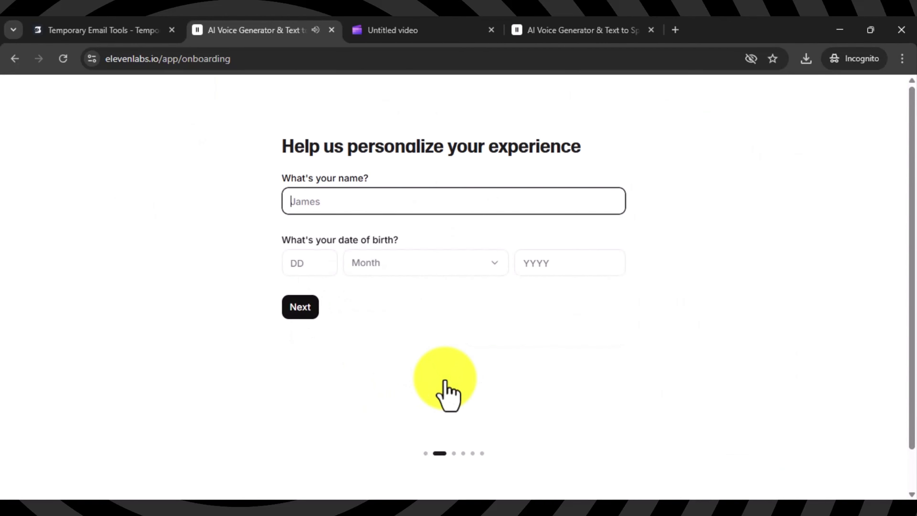
left_click(114, 233)
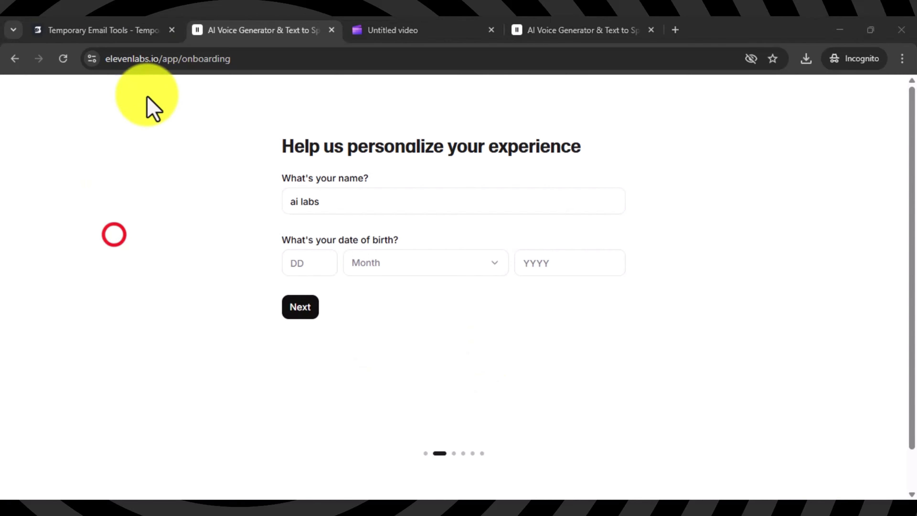
left_click(295, 257)
type("01")
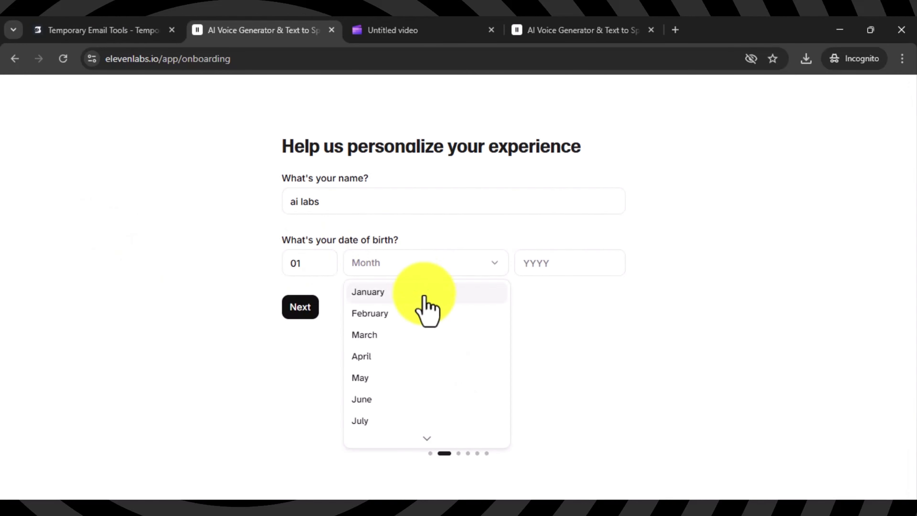
left_click(420, 292)
left_click(538, 258)
type("2001")
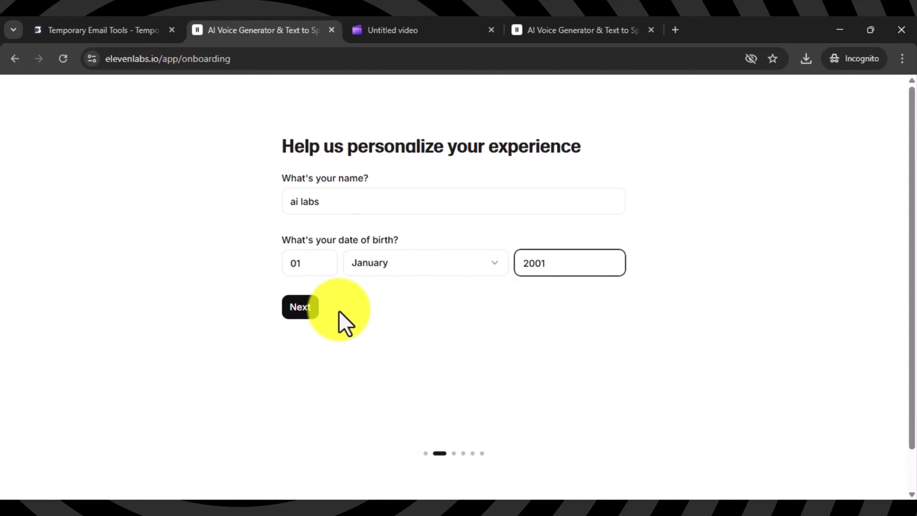
left_click(309, 307)
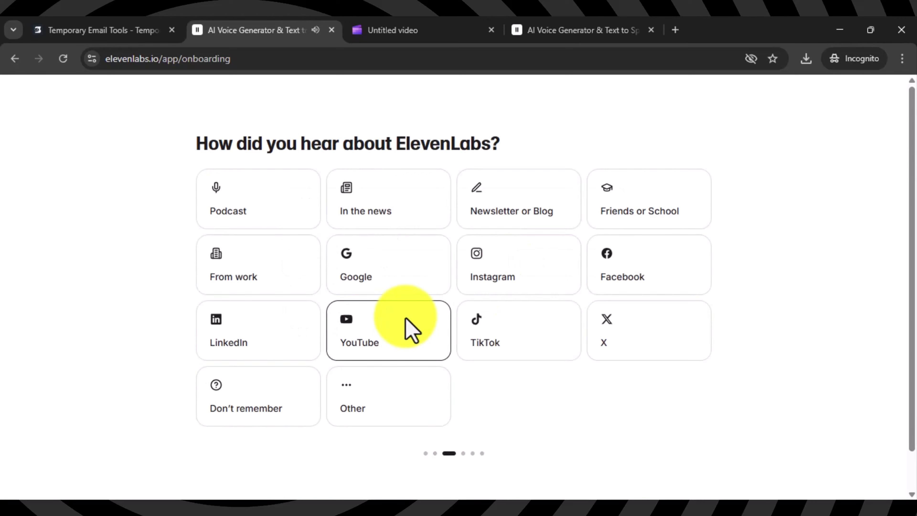
Get through the remaining onboarding questions, choosing Dubbing as the intended use, and finish the setup.
left_click(269, 259)
left_click(393, 269)
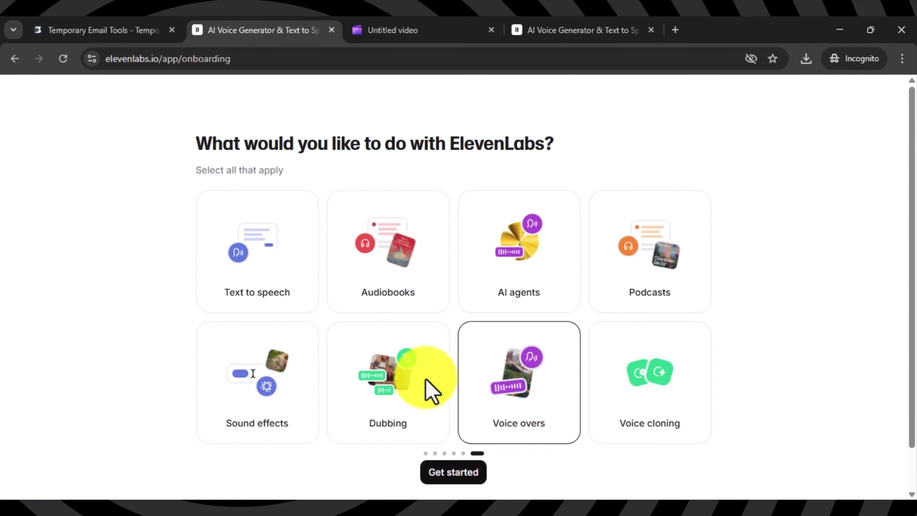
left_click(390, 381)
scroll(498, 381, "down", 2)
left_click(464, 427)
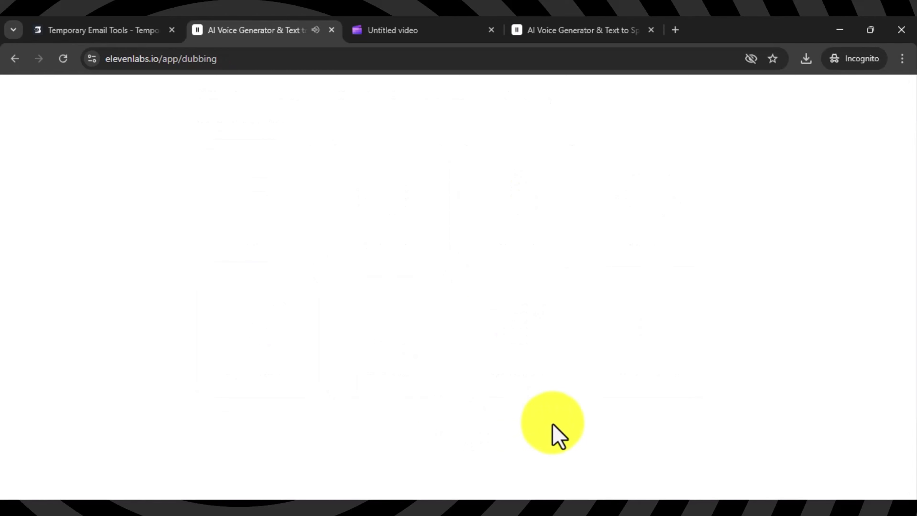
Start a new dub, upload the Hollywood movie clip from Downloads and name the project "movie clip new".
left_click(827, 167)
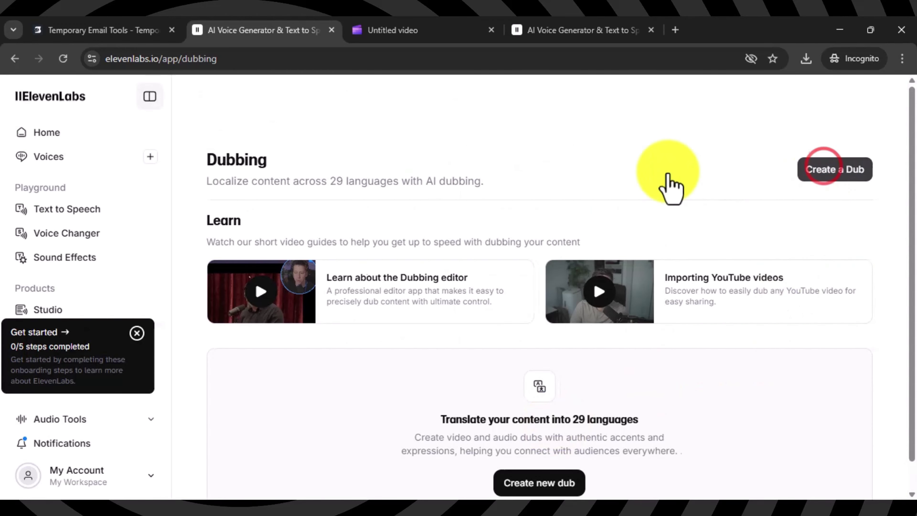
left_click(423, 332)
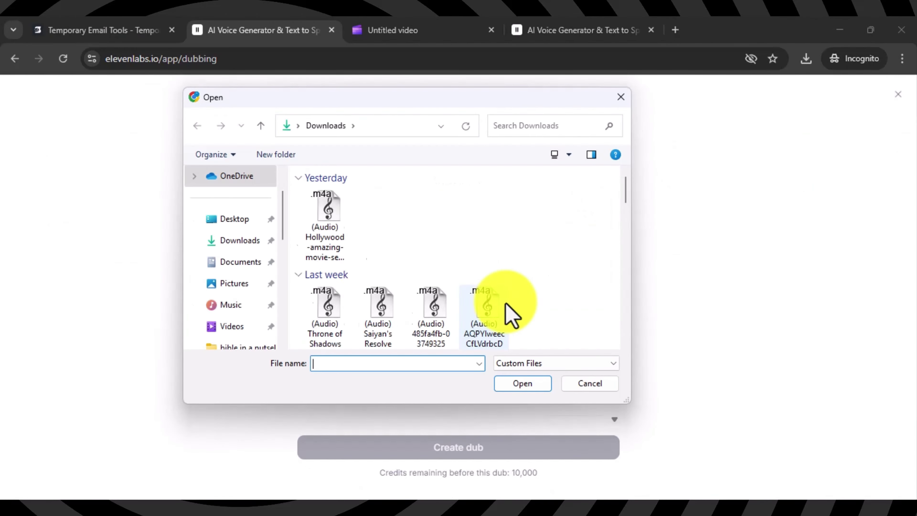
double_click(474, 299)
left_click(391, 185)
type("m")
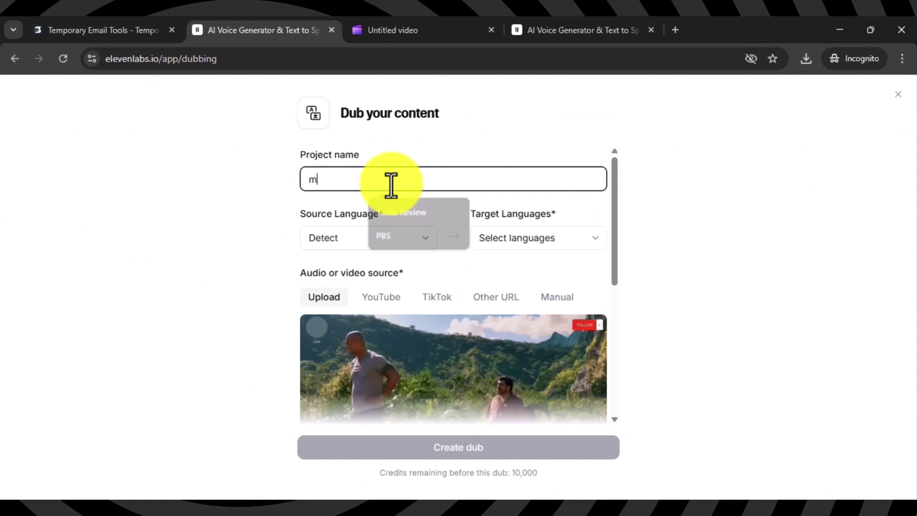
type("ovie clip new")
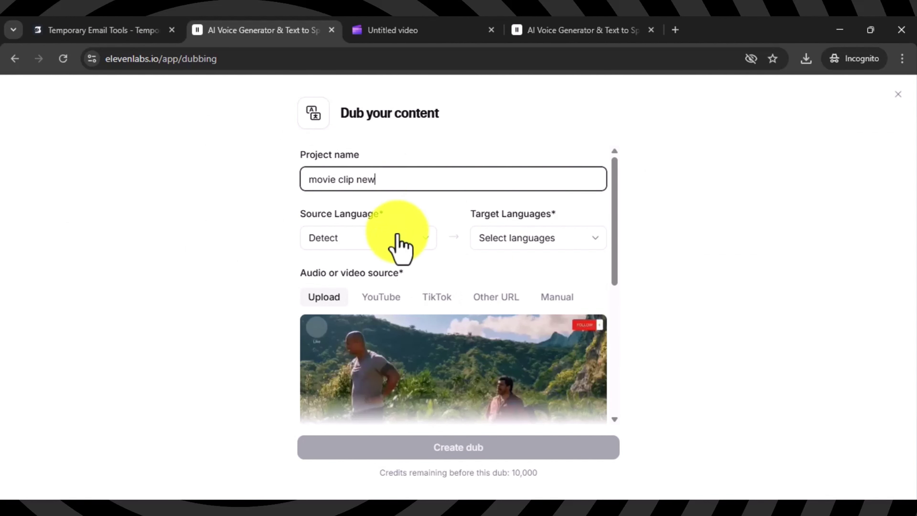
Set the dub's source language to English and its target language to Tamil.
left_click(397, 239)
left_click(347, 288)
left_click(543, 238)
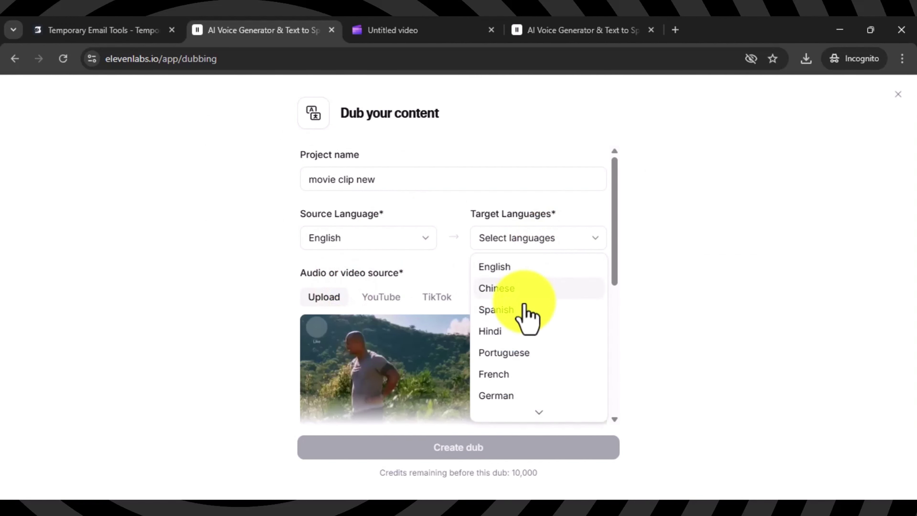
scroll(526, 376, "down", 3)
scroll(513, 356, "down", 10)
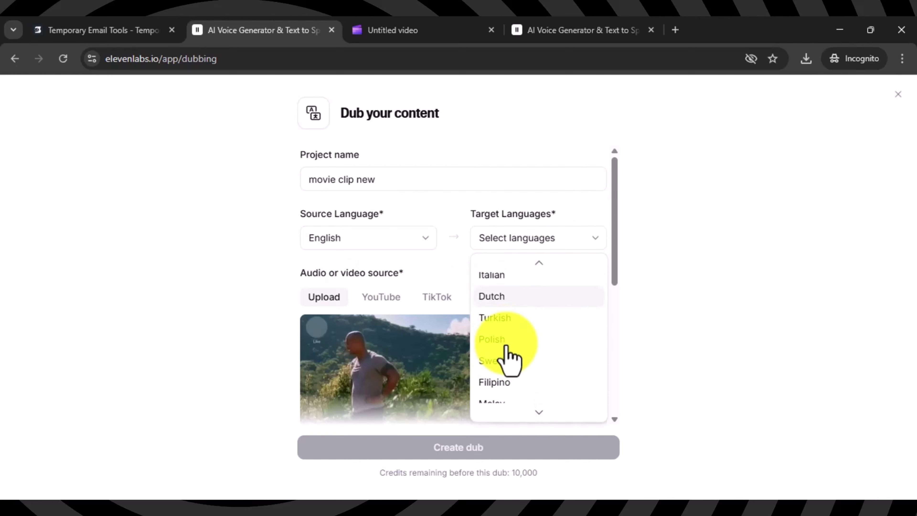
left_click(505, 406)
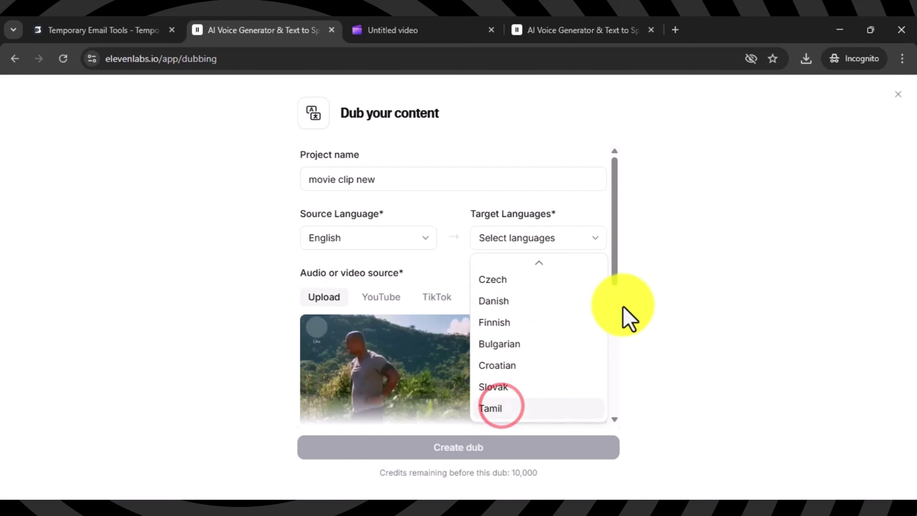
Set the number of speakers to 3 and the time range to dub from 00:00:01 to 00:05:00.
scroll(501, 375, "down", 8)
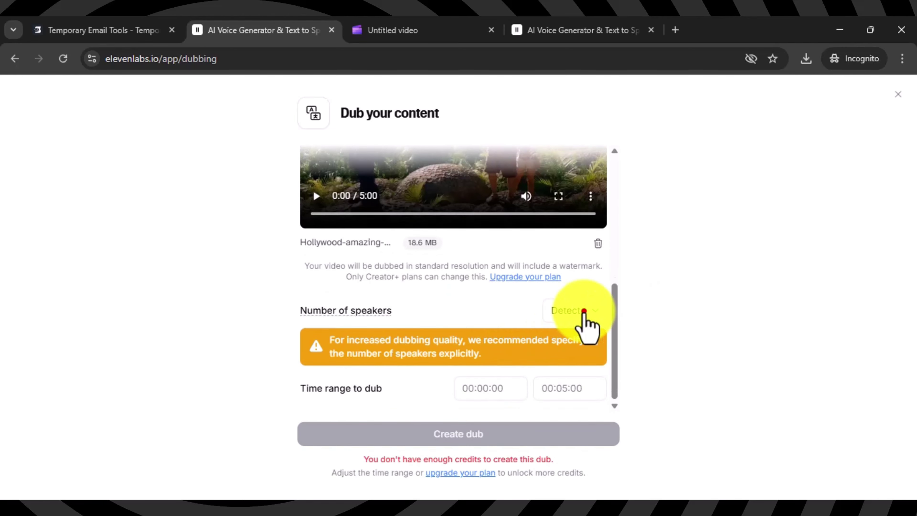
left_click(585, 320)
left_click(576, 406)
left_click(502, 388)
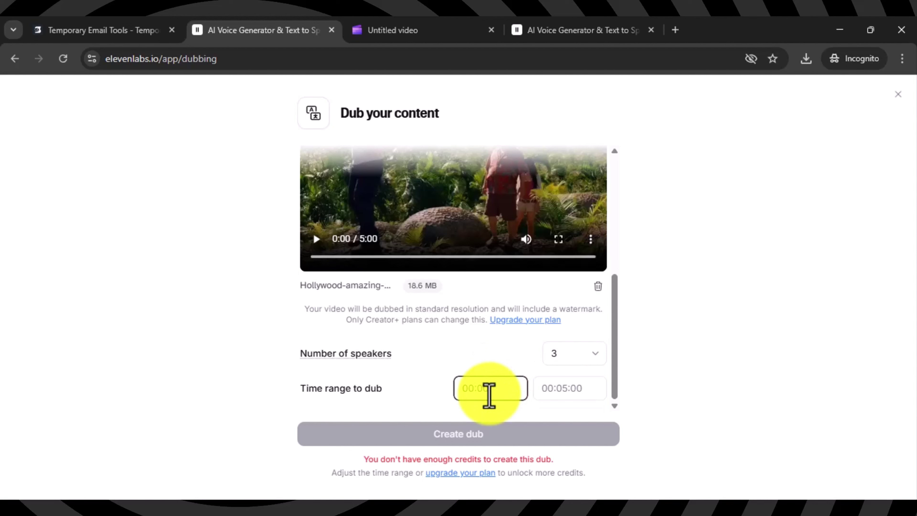
type("00:00:01")
left_click(550, 393)
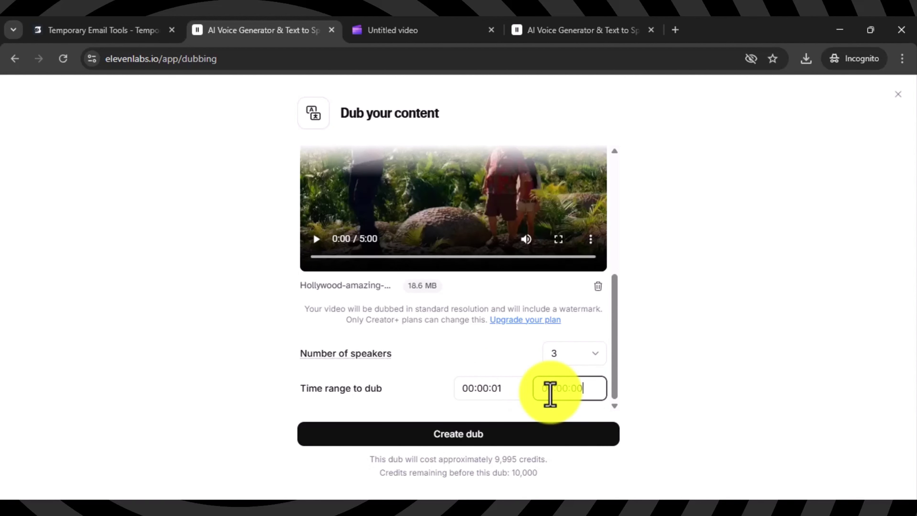
left_click(568, 388)
type("00:05:00")
left_click(532, 406)
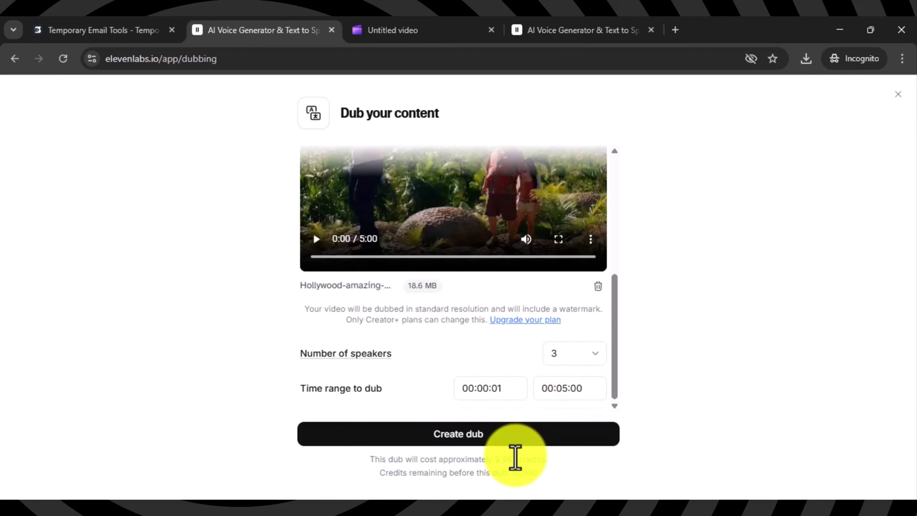
Review the estimated credit cost and the dub settings, and close the dubbing form without creating the dub.
left_click_drag(516, 457, 494, 457)
scroll(495, 269, "up", 6)
scroll(497, 276, "down", 5)
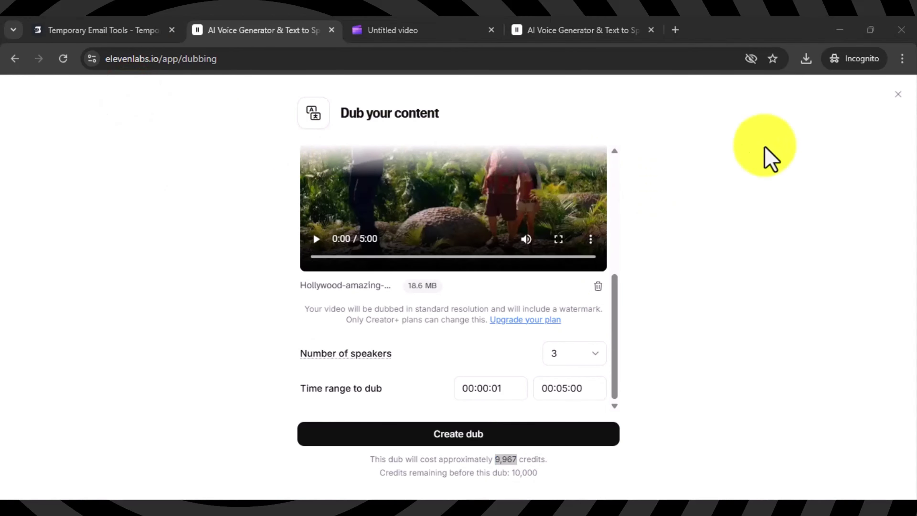
left_click(901, 91)
Look over the Text to Speech page and its settings, and check the account's credit usage on the Subscription page.
left_click(84, 205)
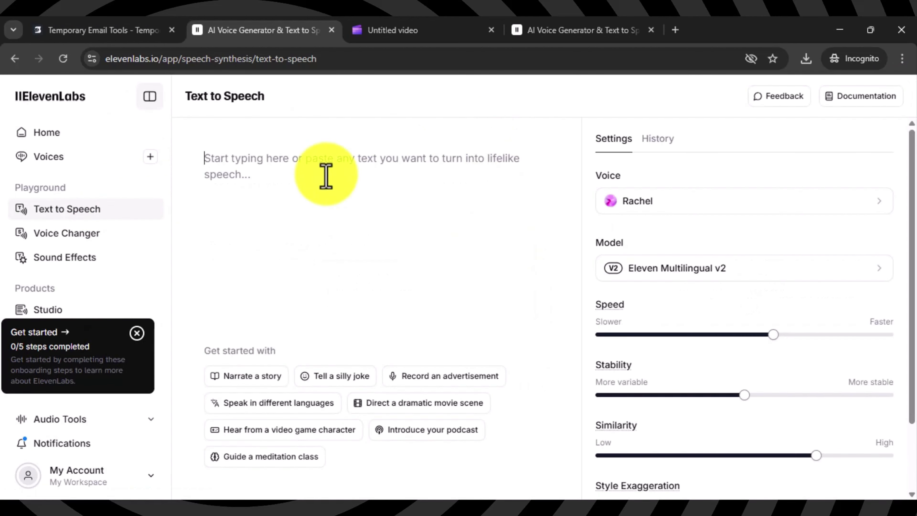
scroll(665, 266, "down", 2)
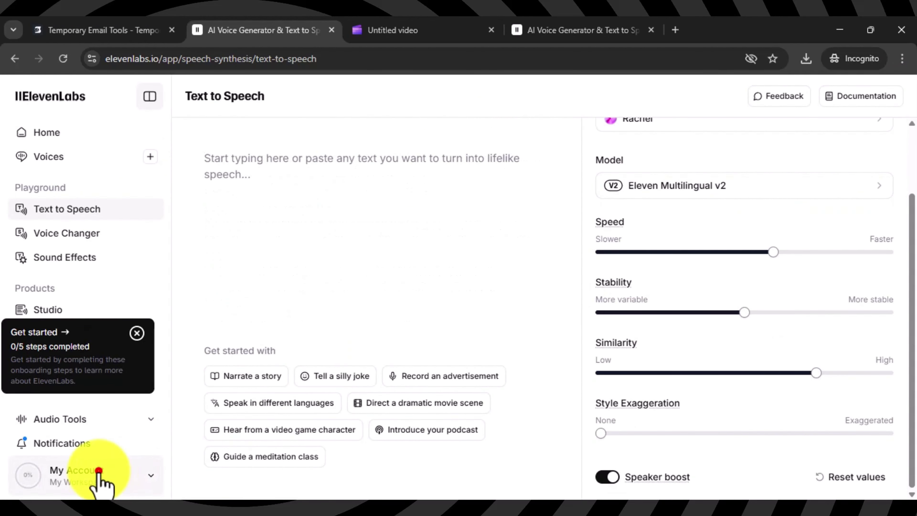
left_click(98, 485)
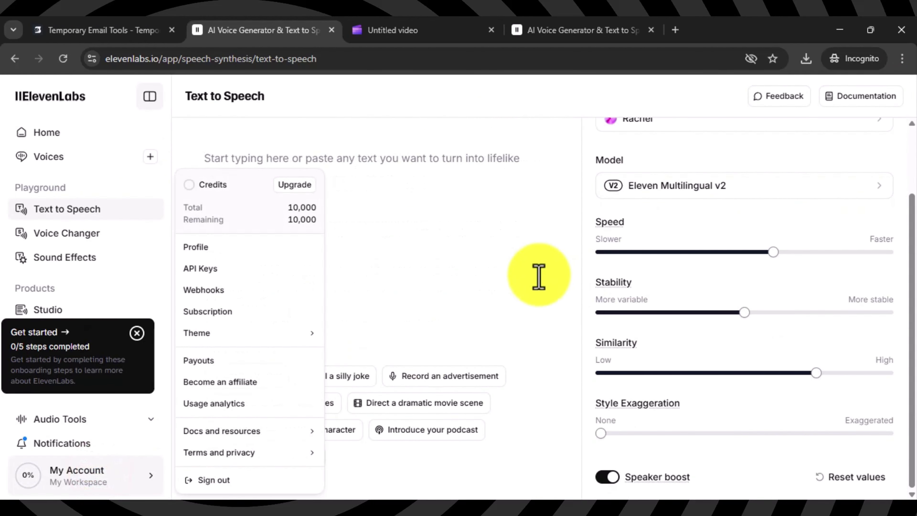
left_click(295, 185)
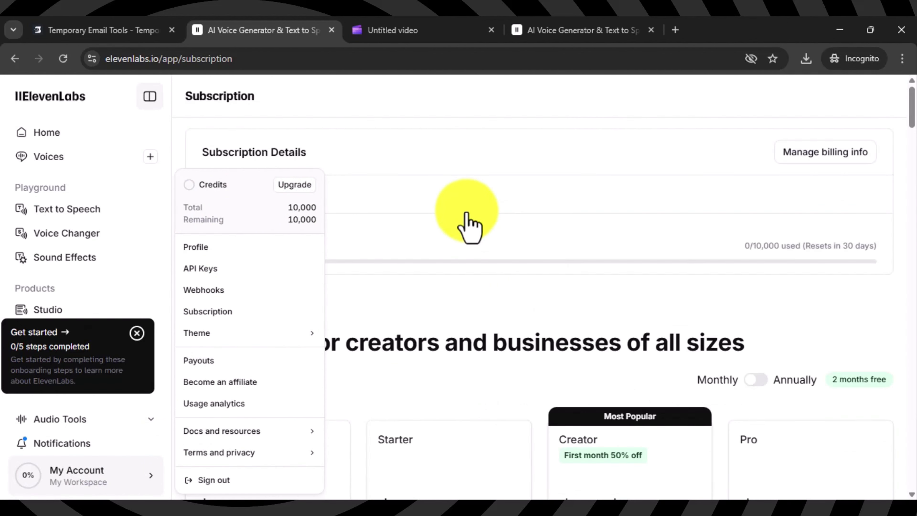
left_click_drag(744, 246, 796, 247)
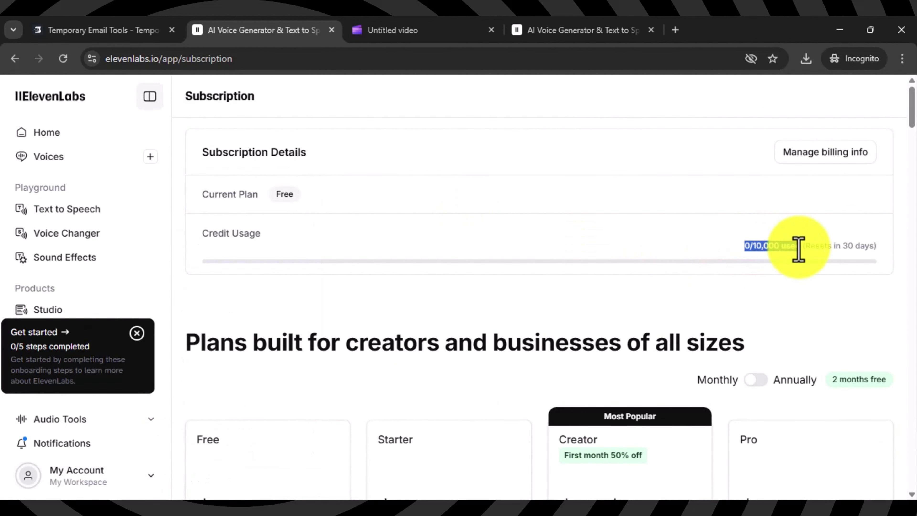
Switch to Clipchamp and check the video's export progress.
left_click(402, 30)
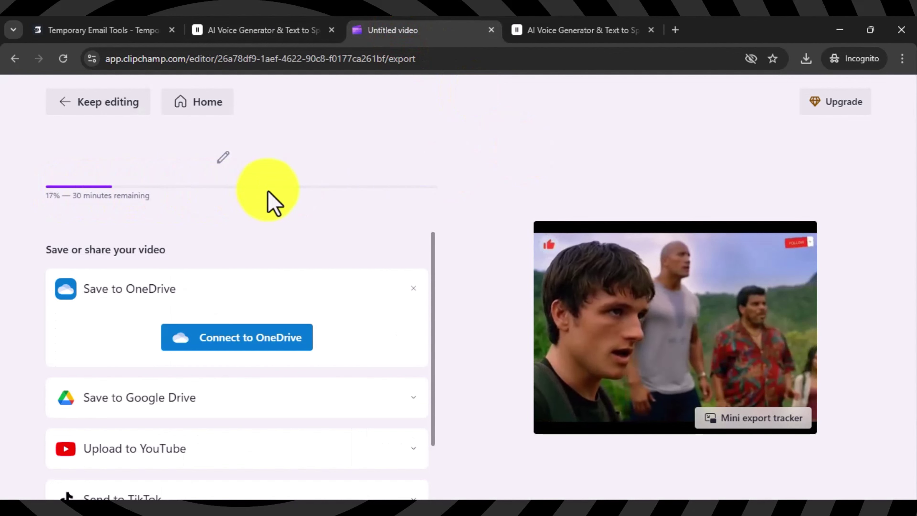